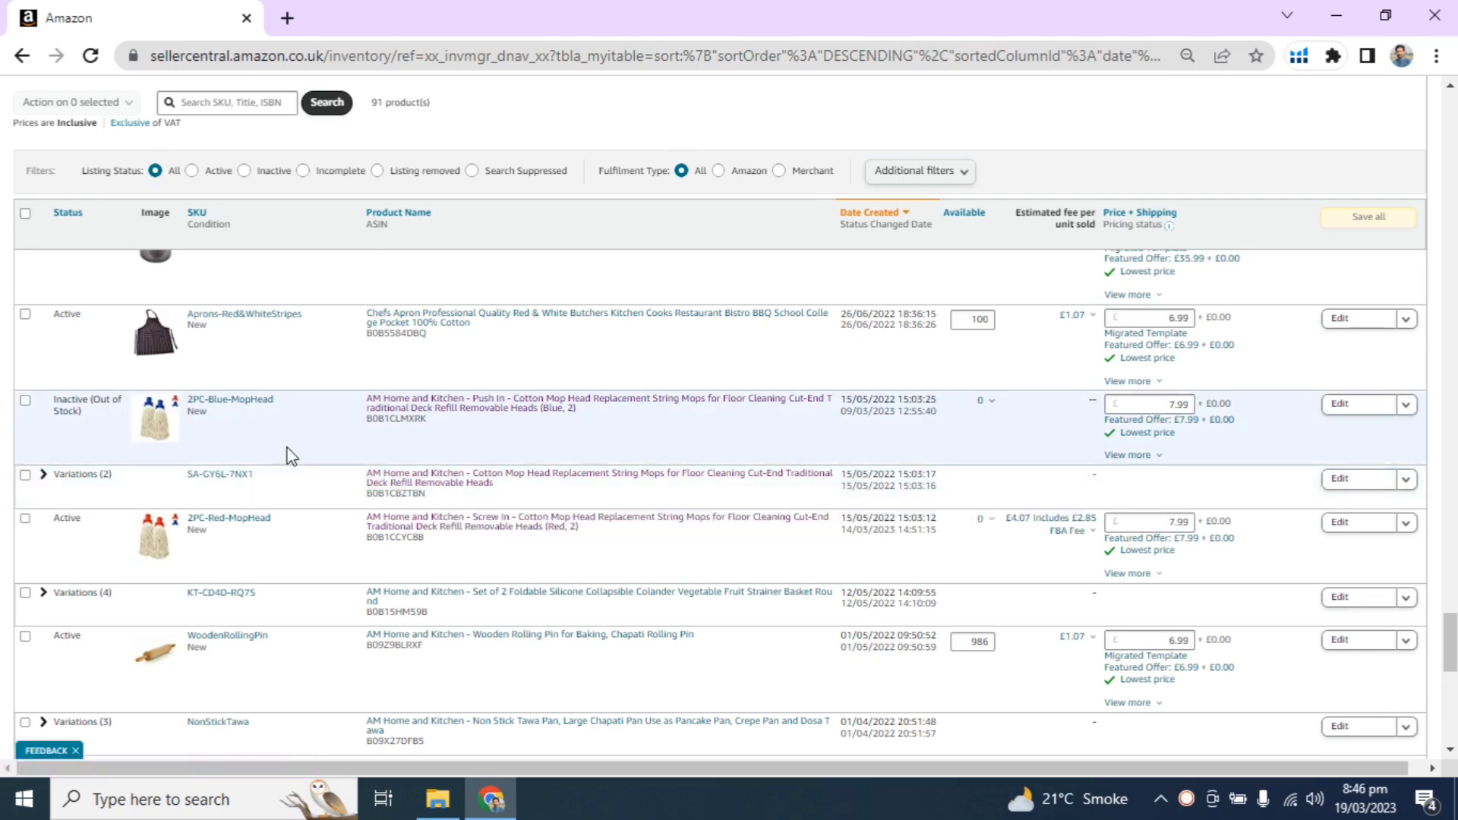
Open the parent mop-head product page (Blue, package quantity 5, £12.99) in a new tab
right_click(415, 527)
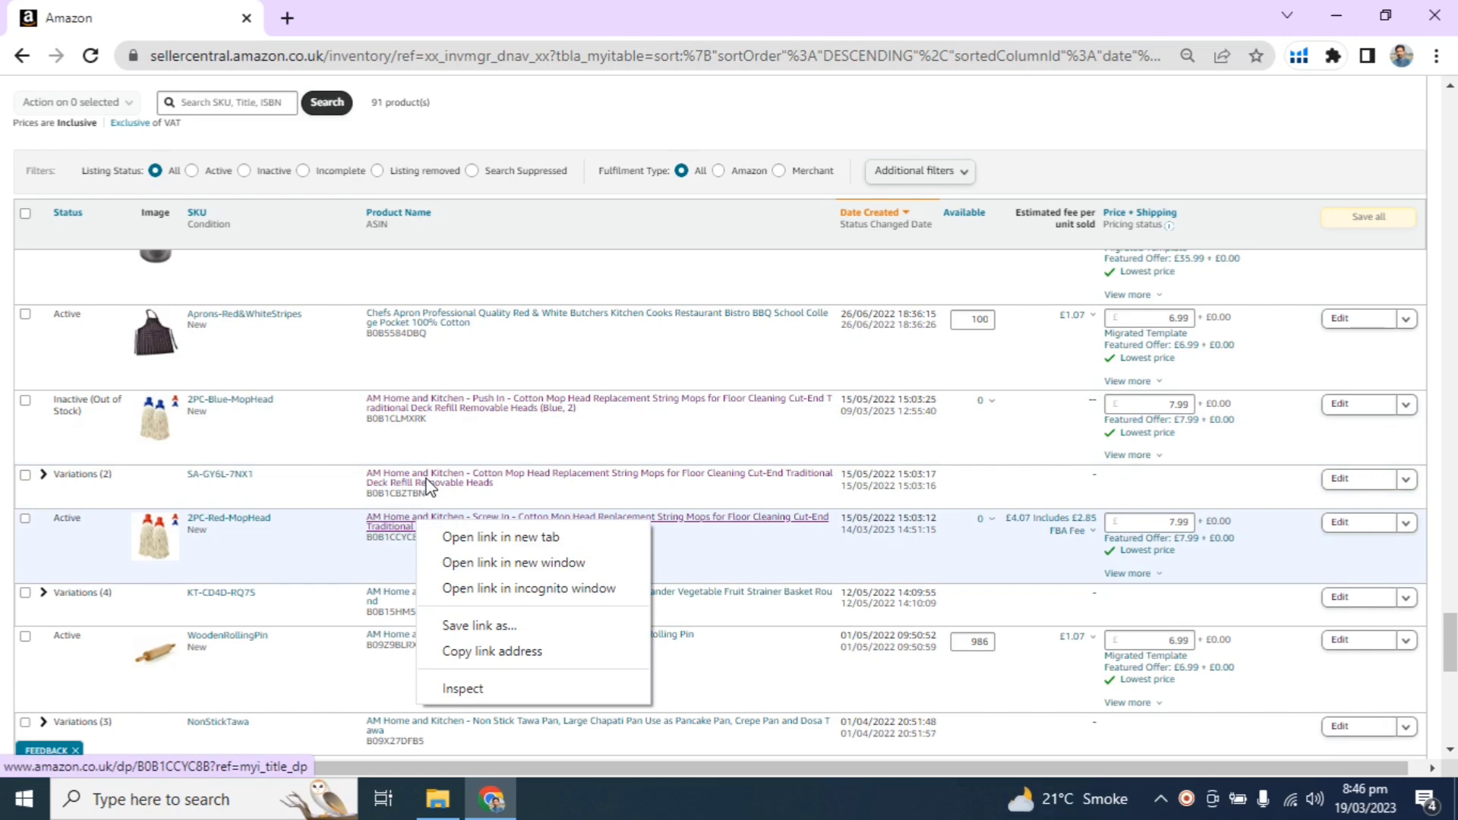
right_click(427, 485)
click(461, 497)
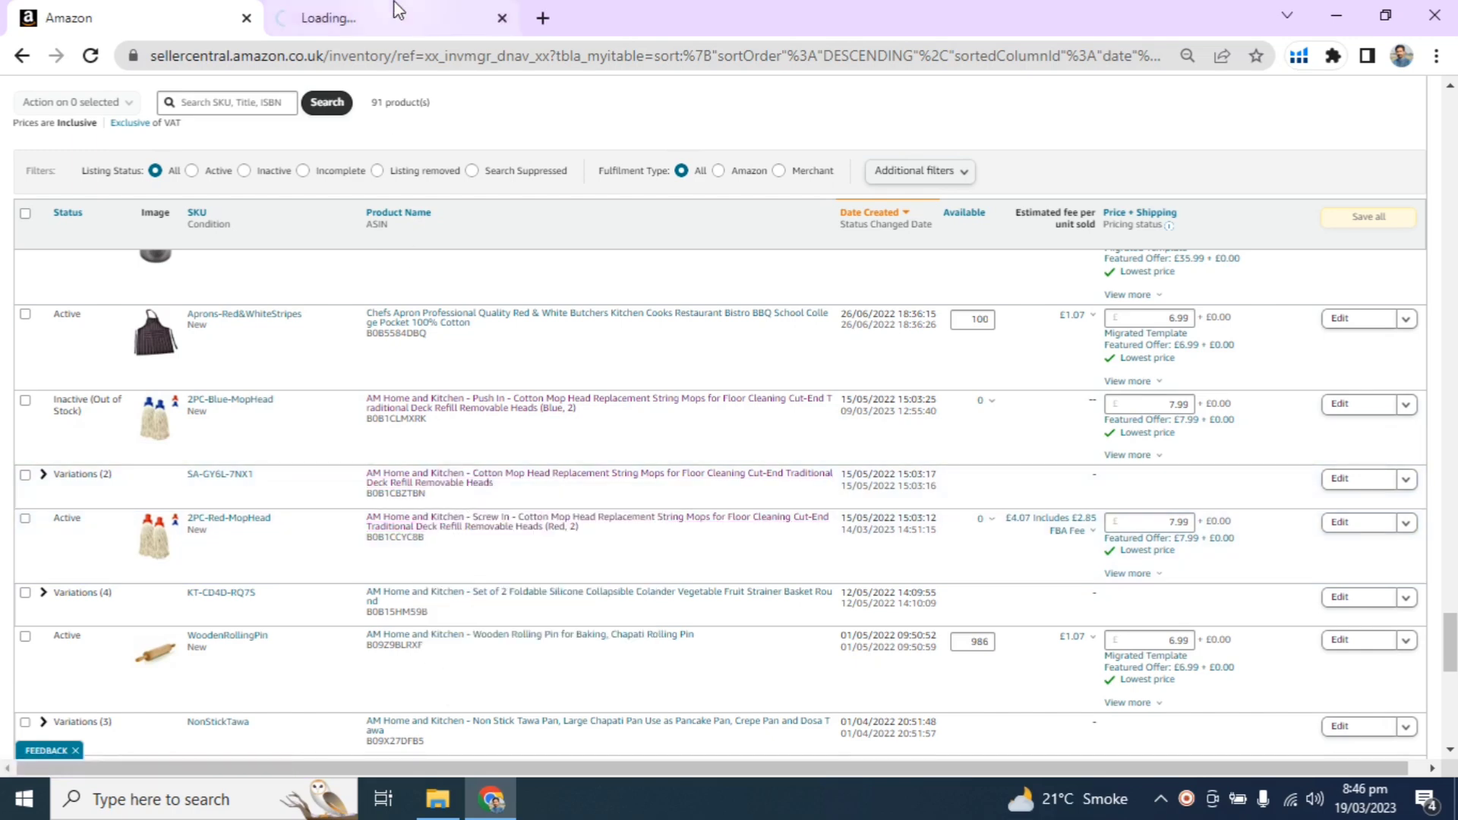
key(ctrl+Tab)
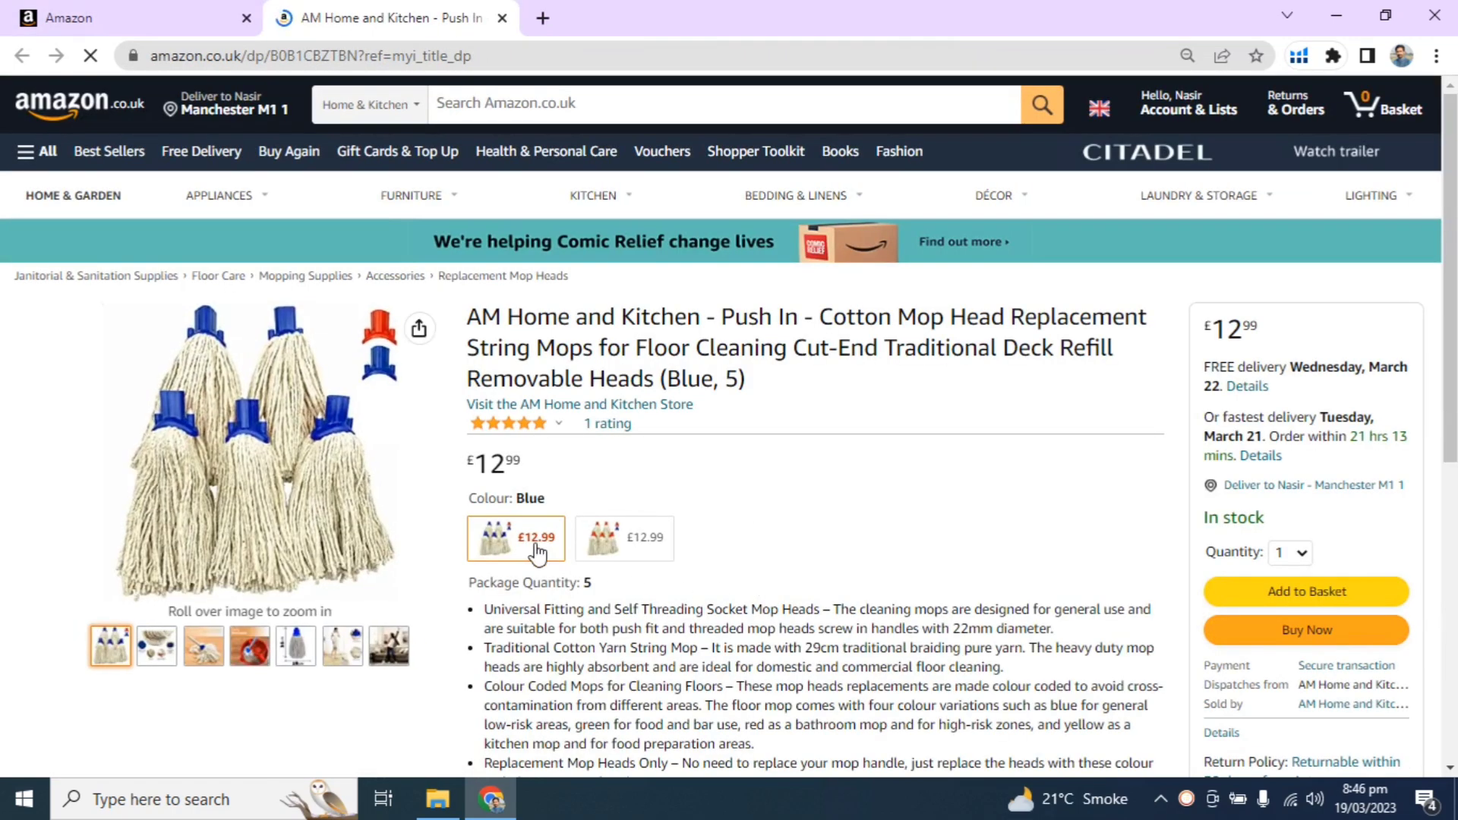
drag(600, 591, 557, 589)
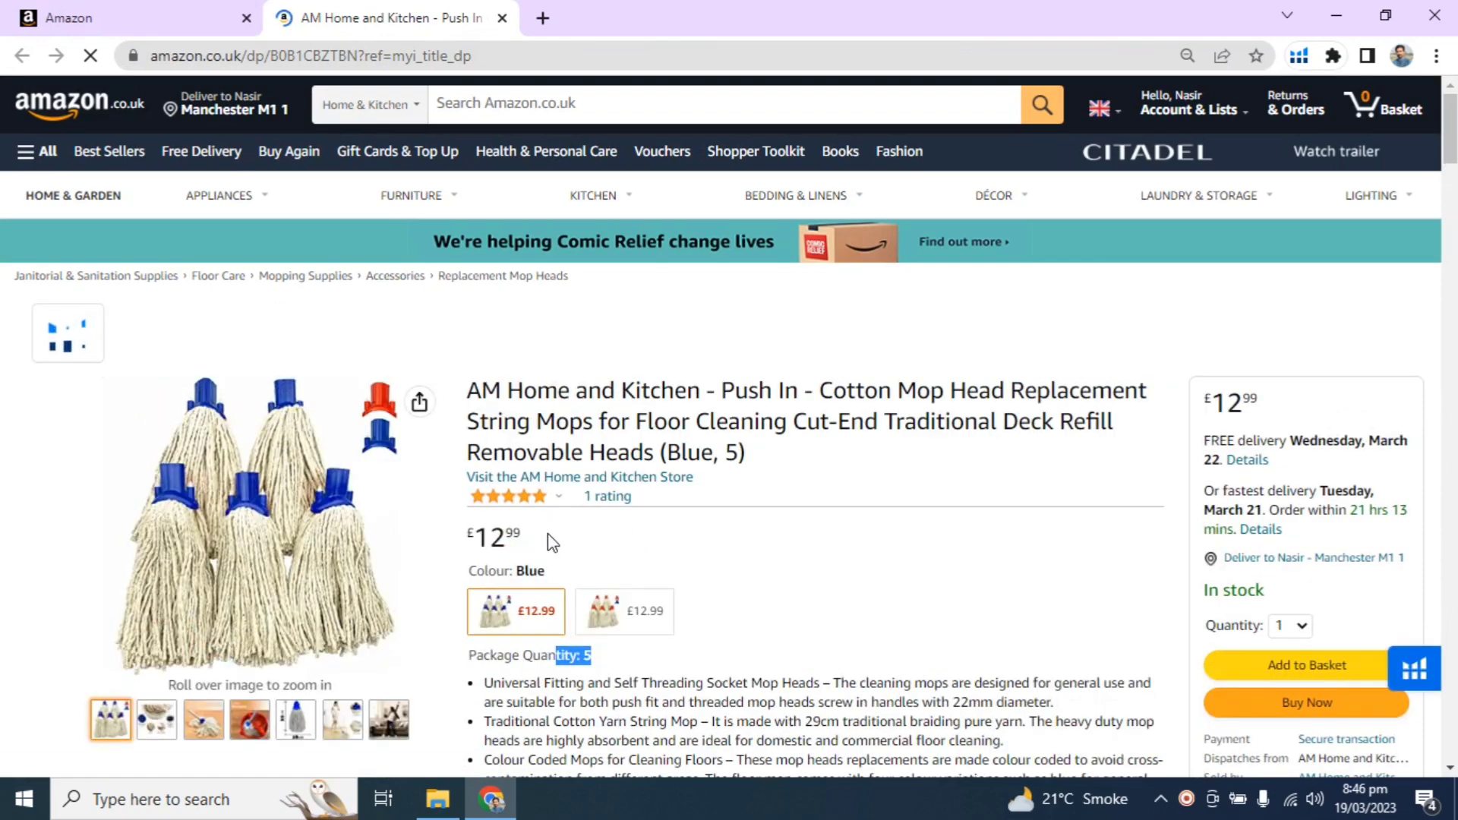
Return to Seller Central, go to the listing's variations and add colour Blue
click(502, 18)
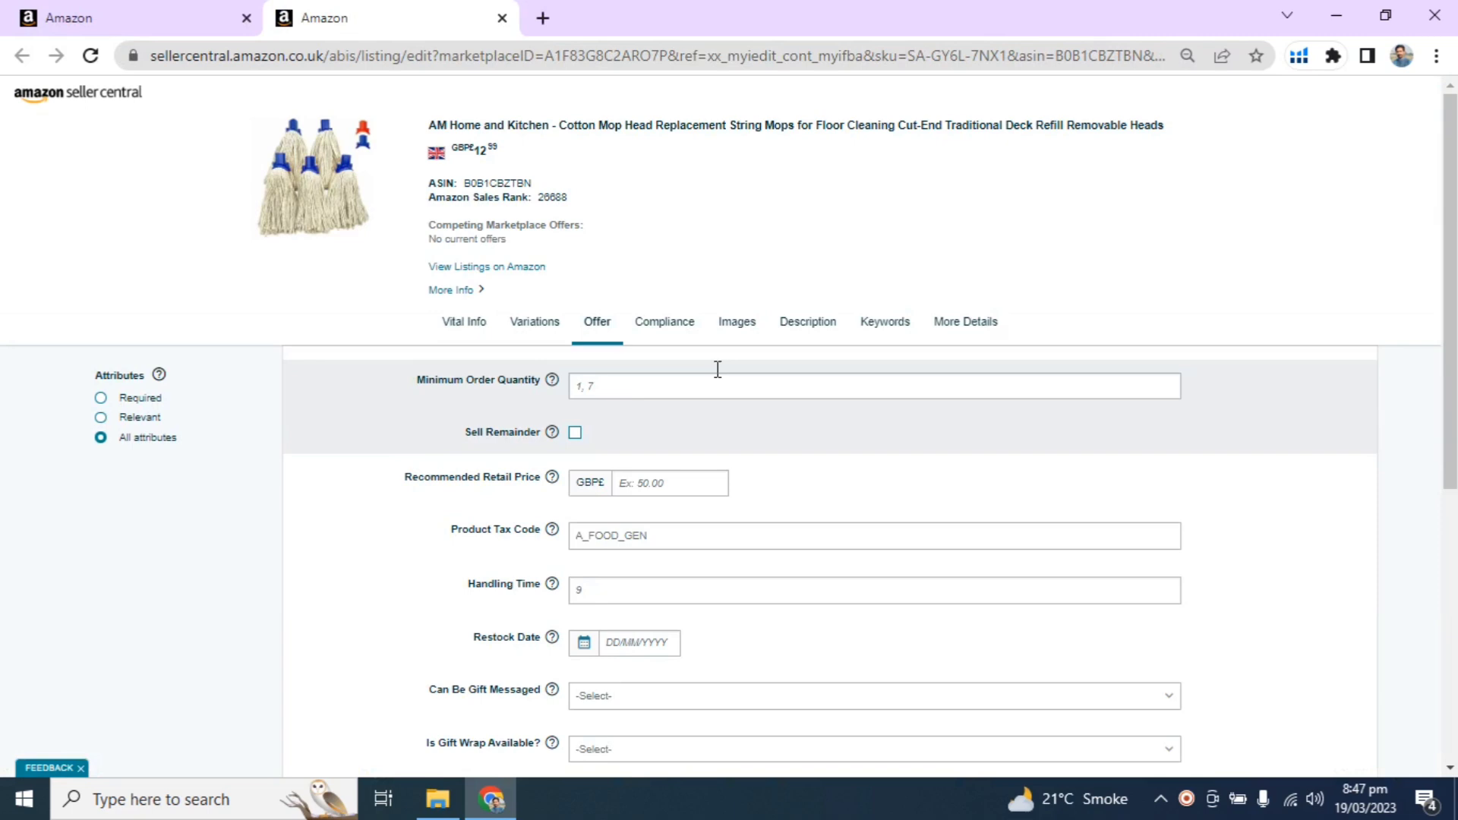
click(535, 322)
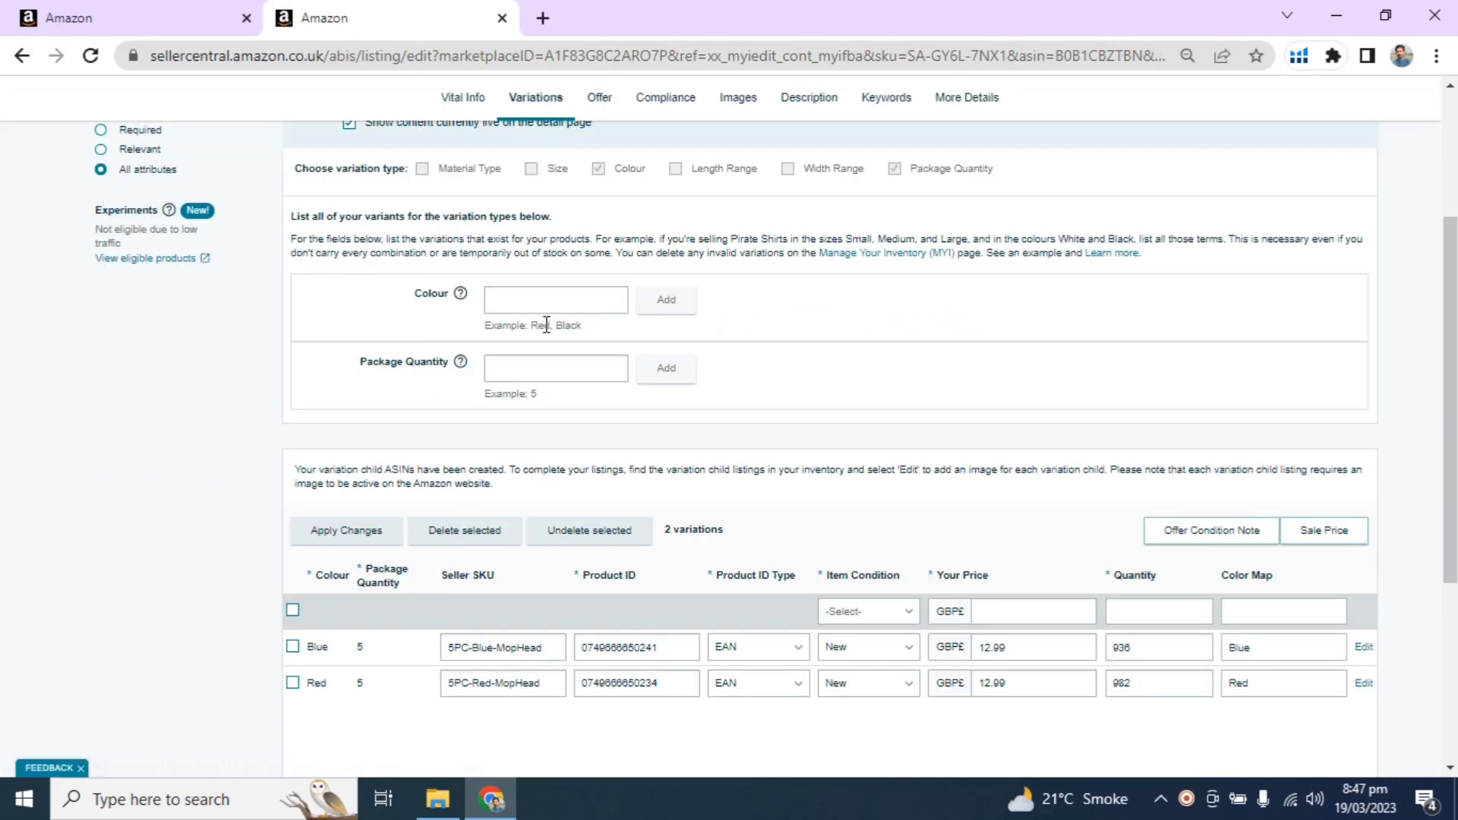
scroll(545, 333, down, 1)
click(542, 184)
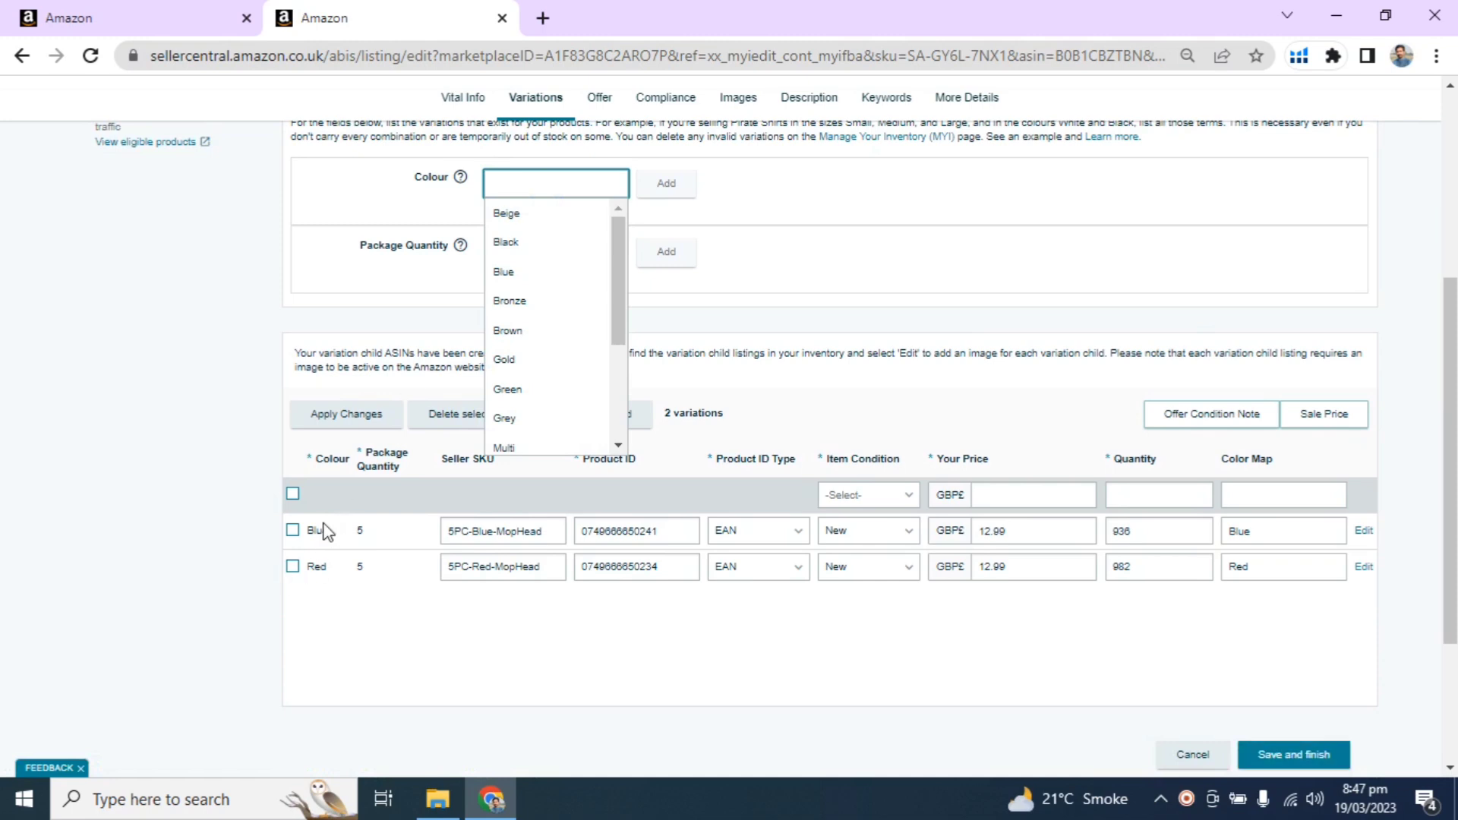
text(Blue)
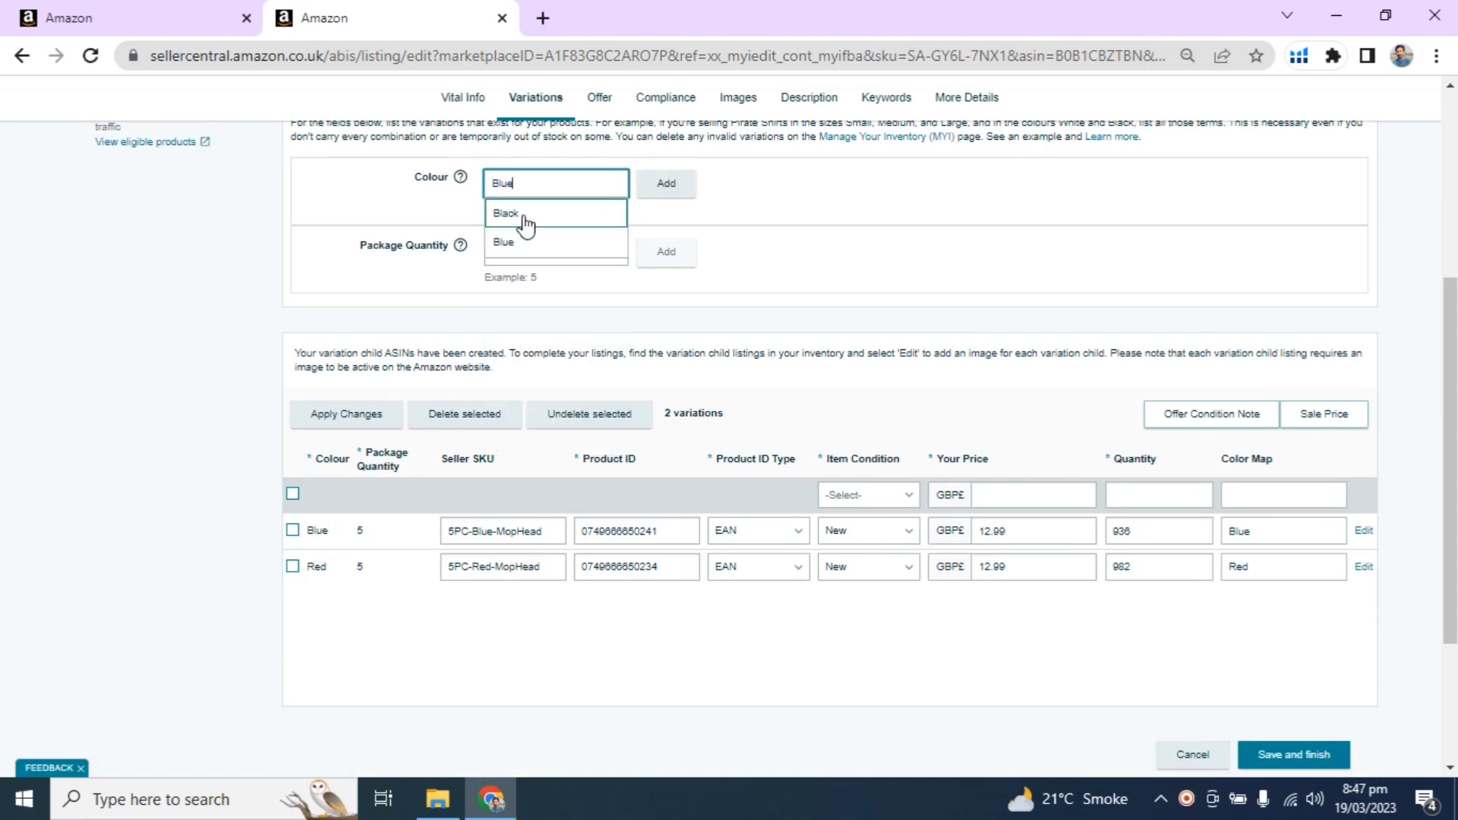
click(522, 228)
click(668, 184)
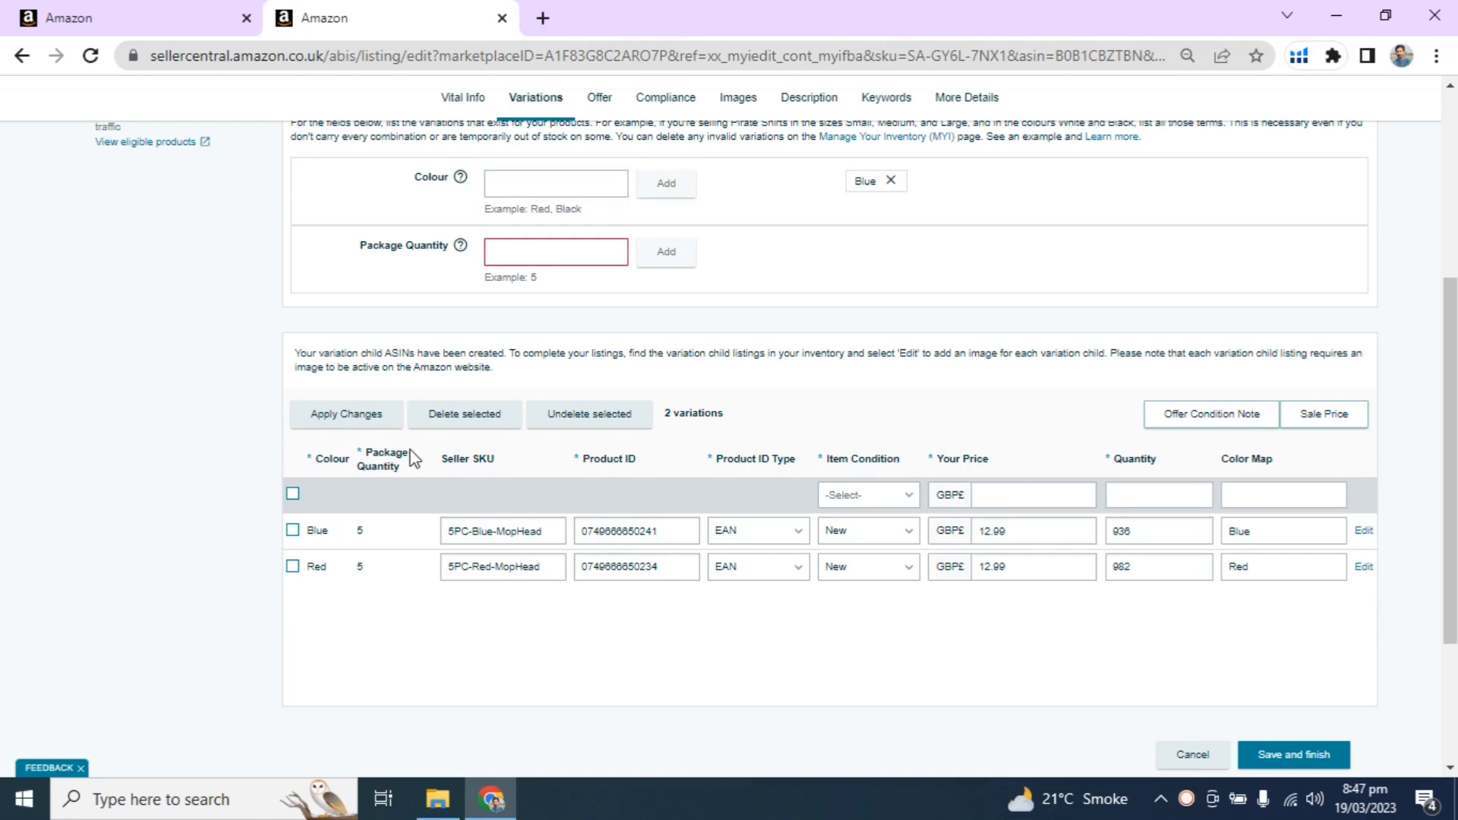
Add colour Red and package quantity 2, creating the Blue 2 and Red 2 rows
click(561, 193)
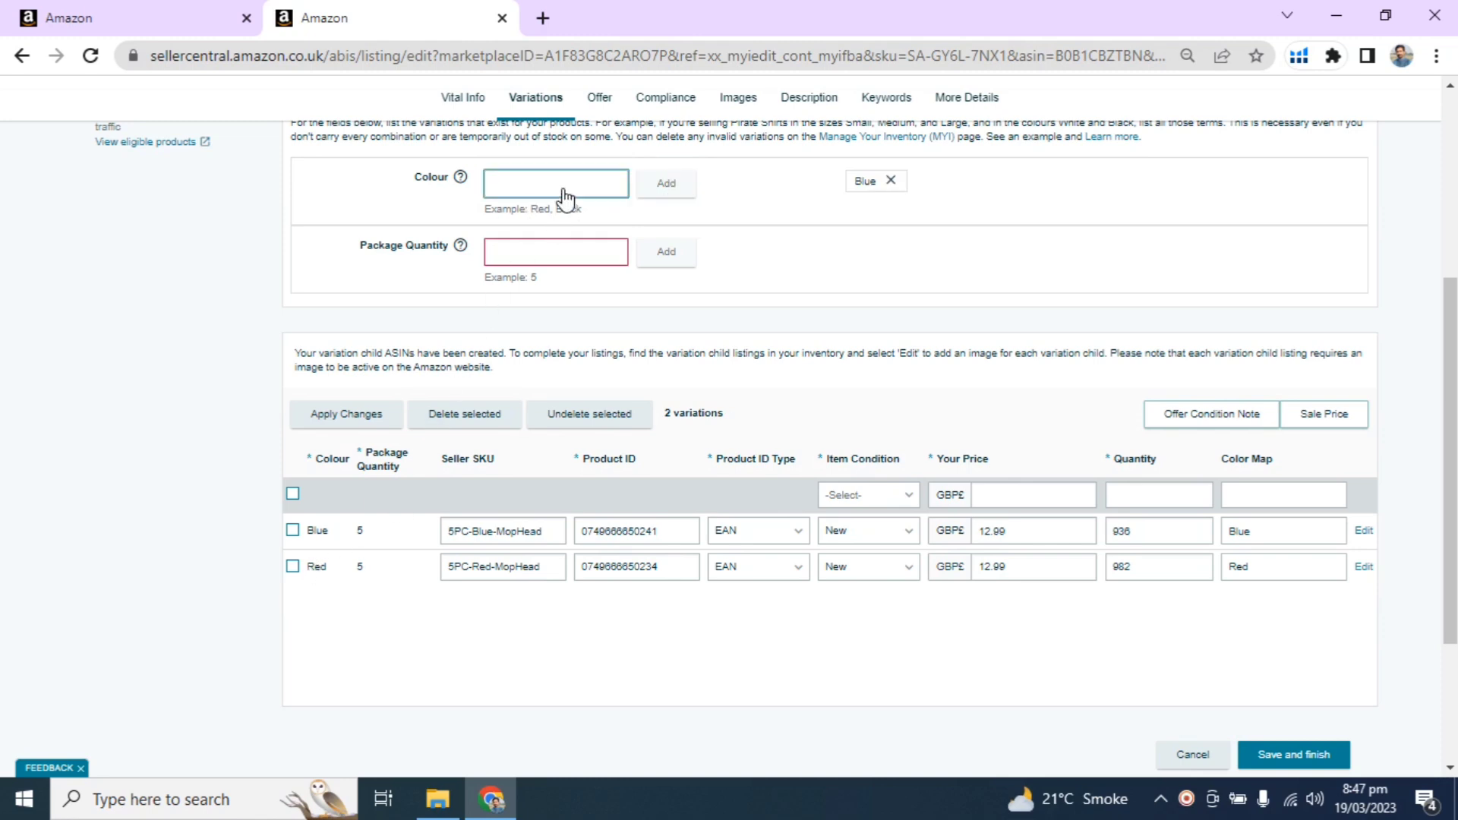
text(Red)
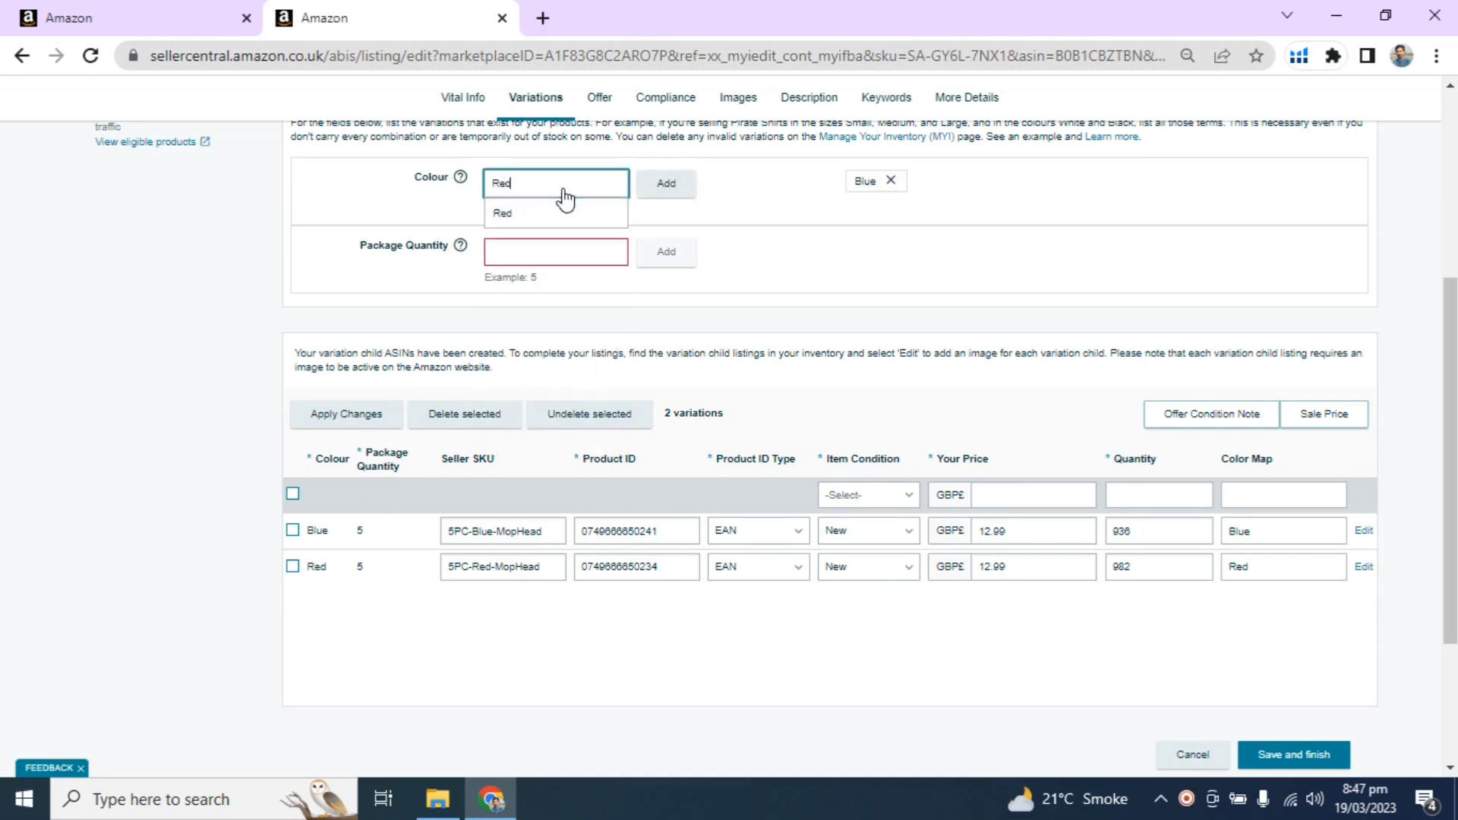
click(671, 183)
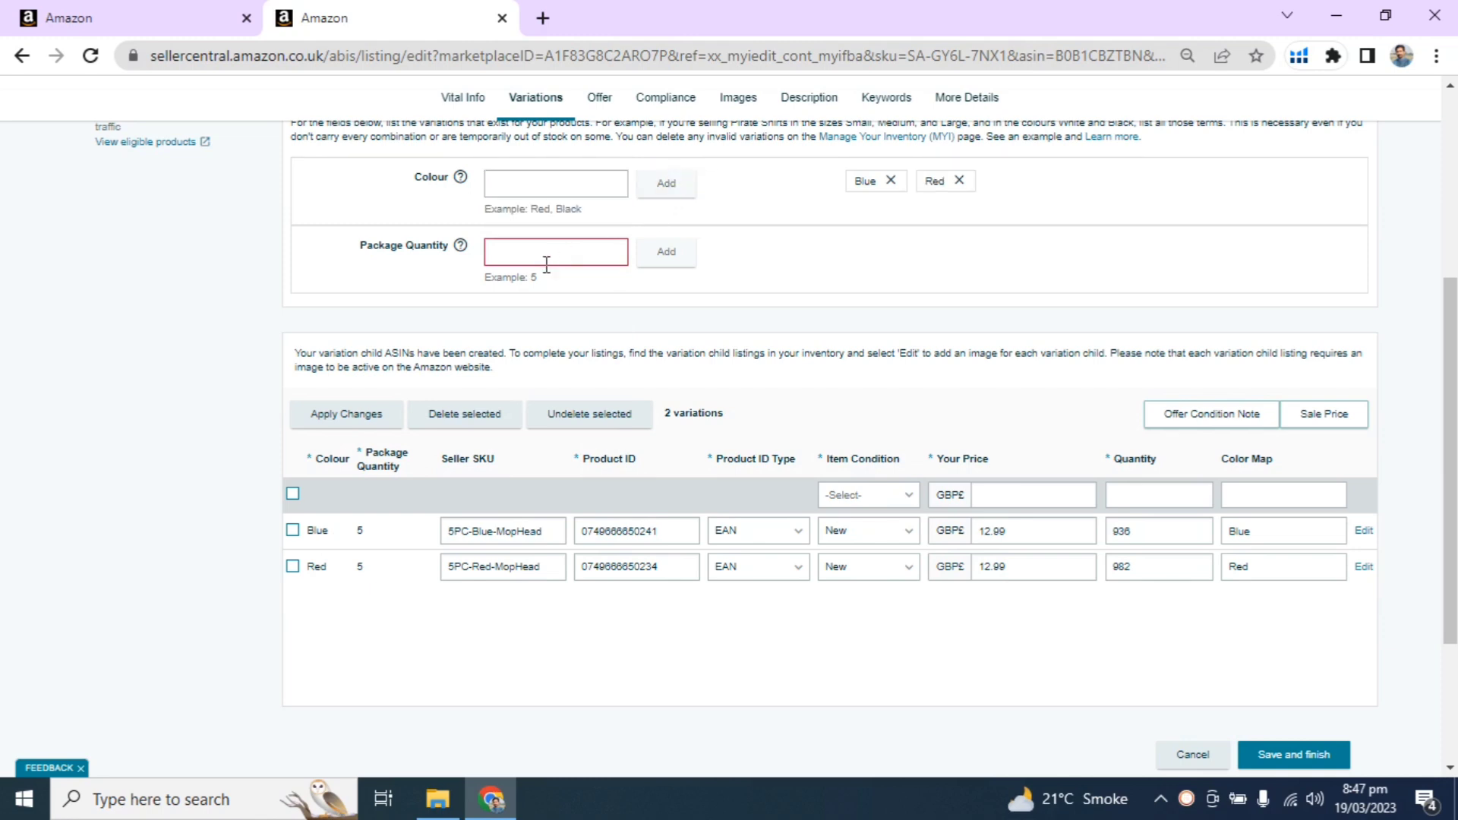
click(504, 251)
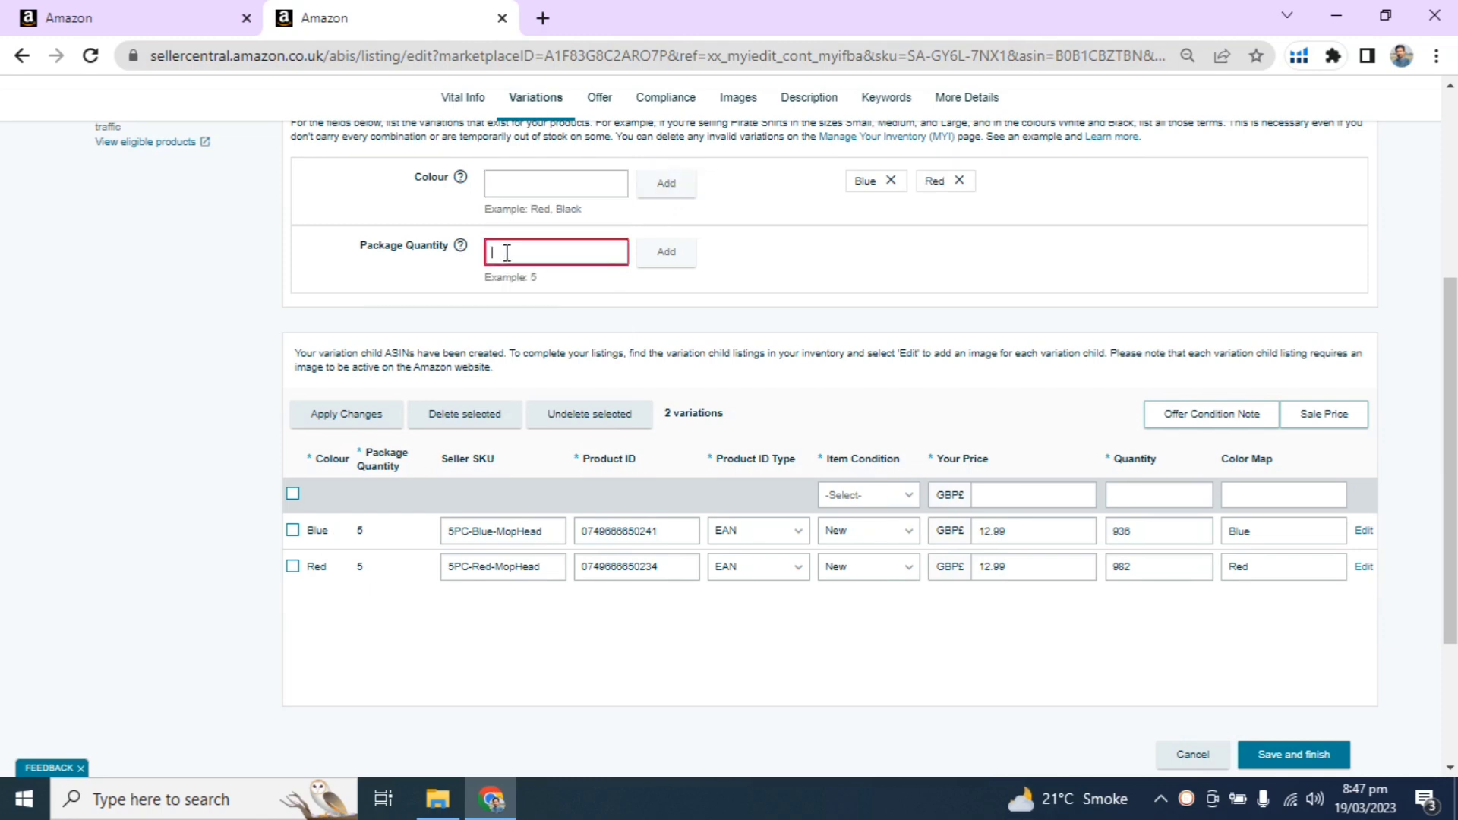
text(2)
click(666, 251)
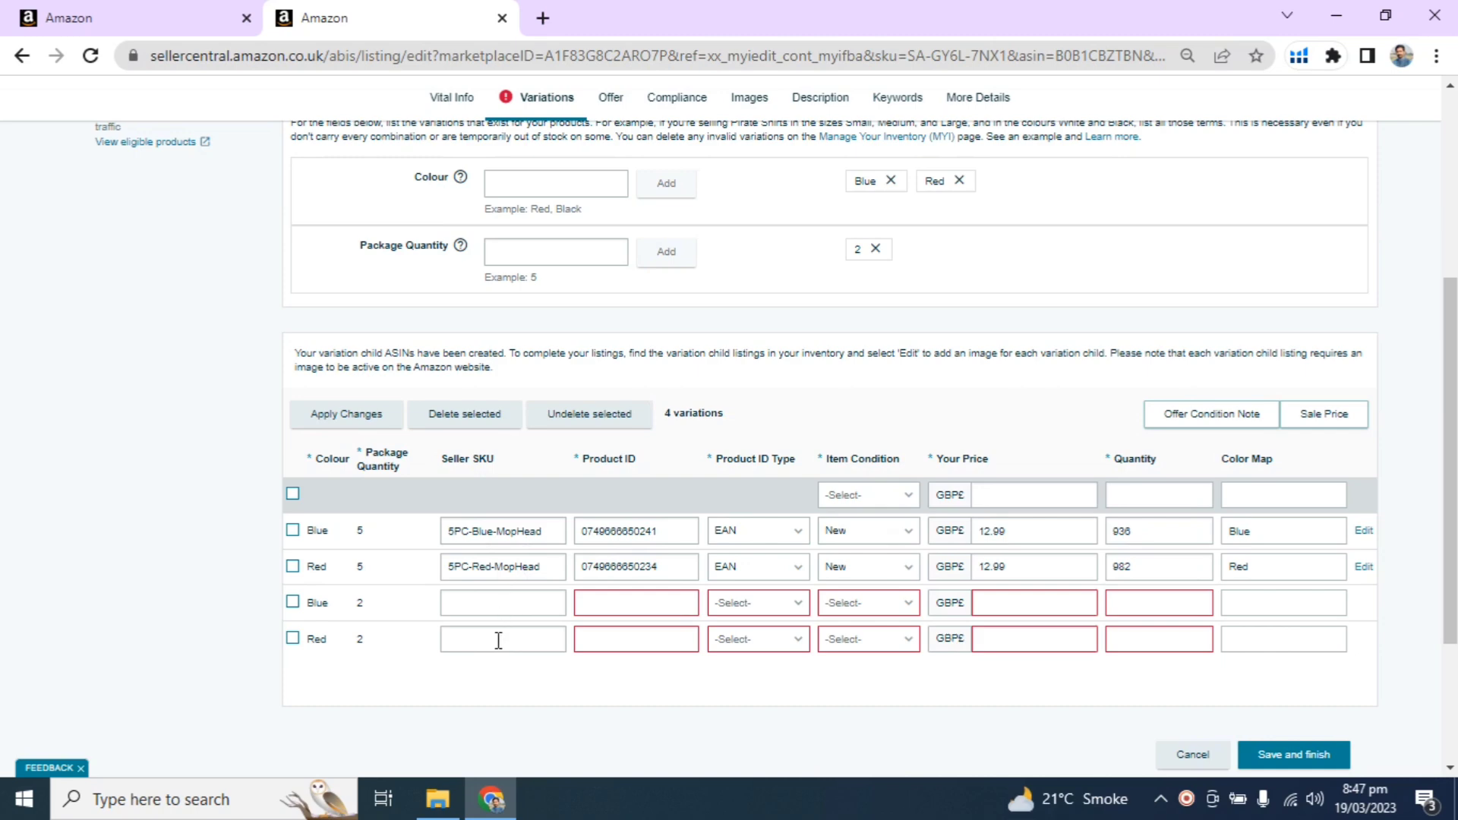
Copy SKU 2PC-Blue-MopHead from inventory into the Blue 2-pack row's Seller SKU
click(177, 9)
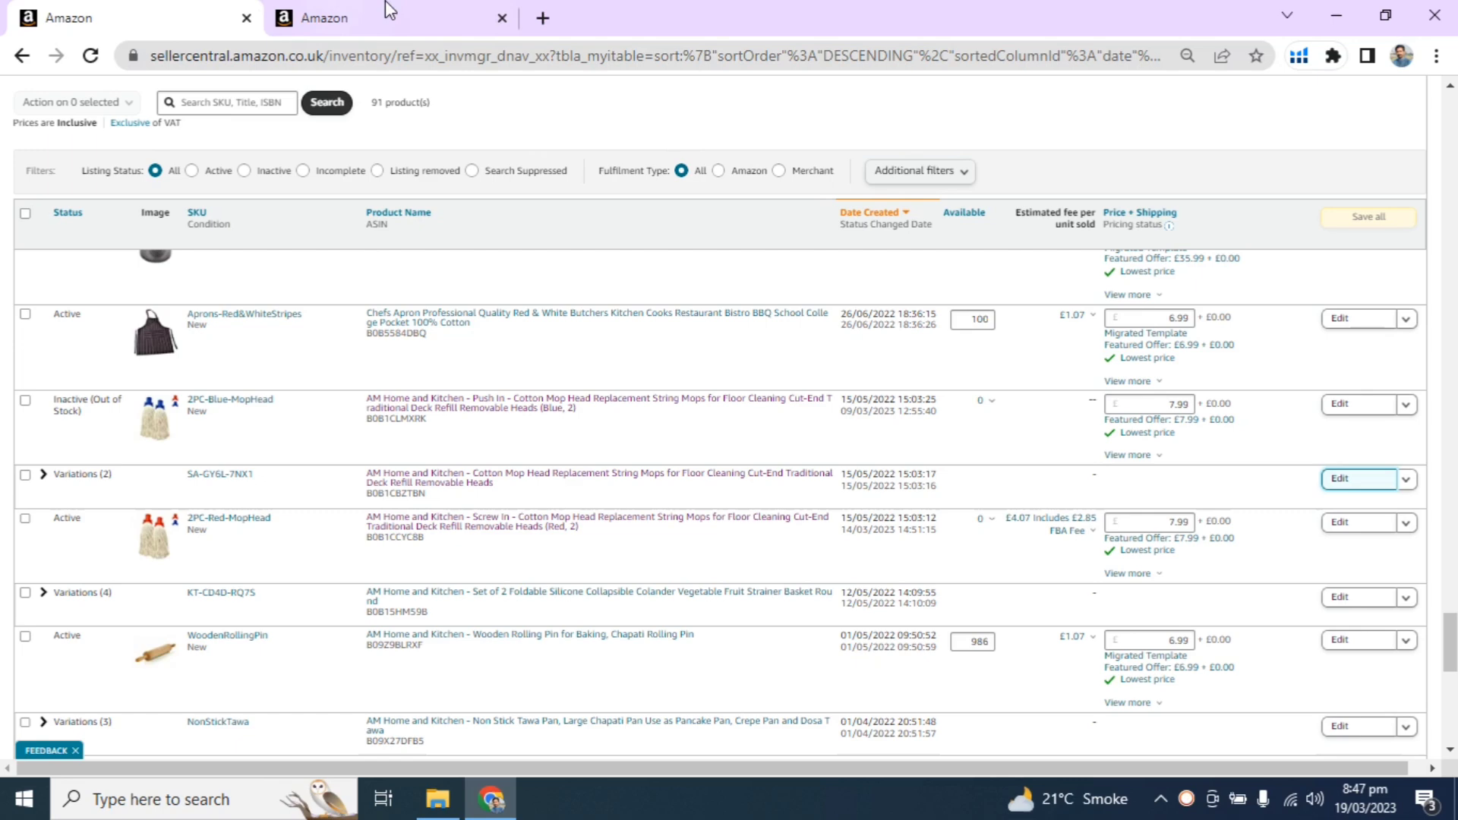
click(439, 9)
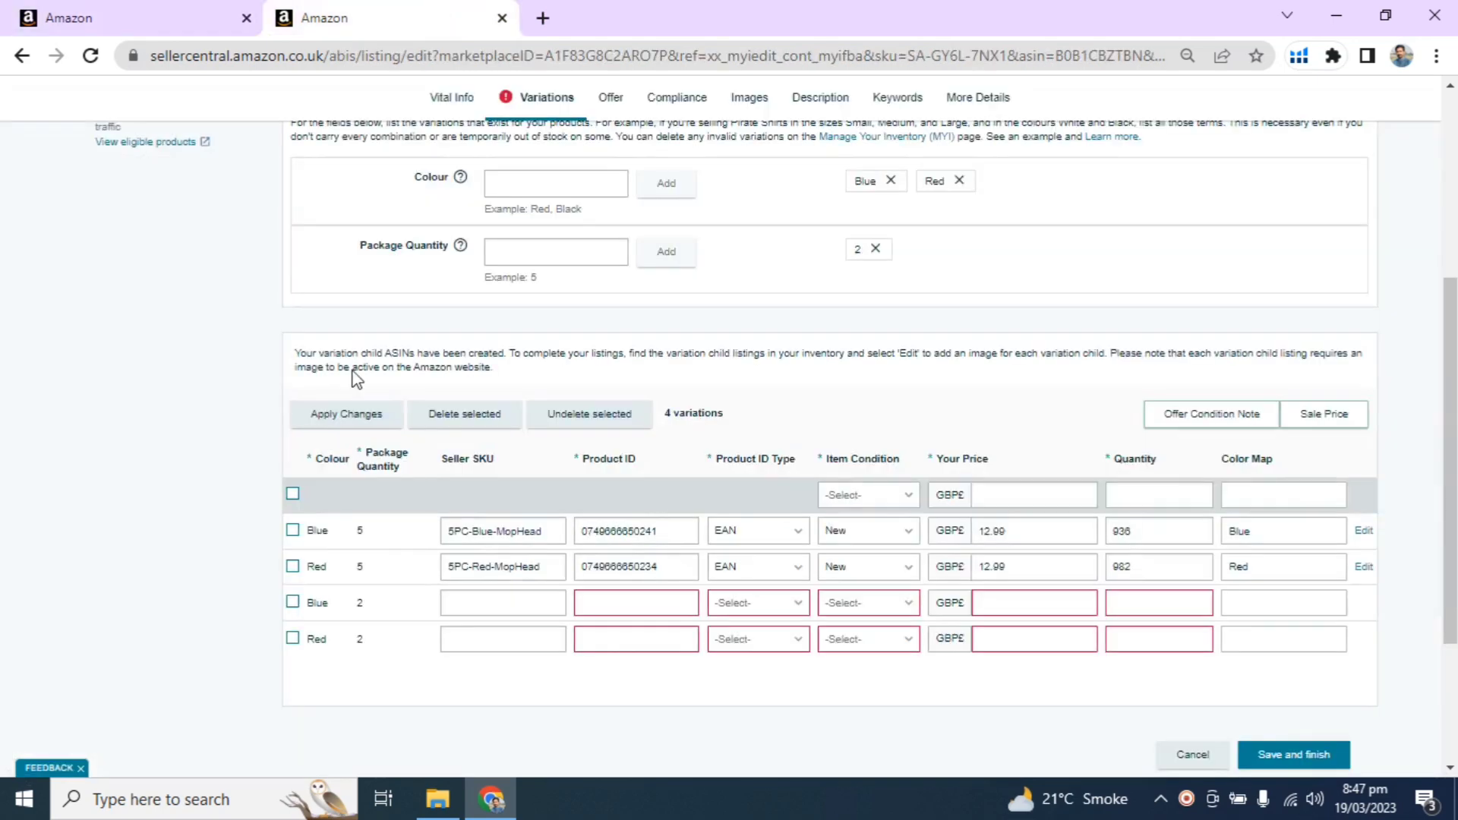
drag(326, 608, 351, 609)
click(365, 607)
click(179, 9)
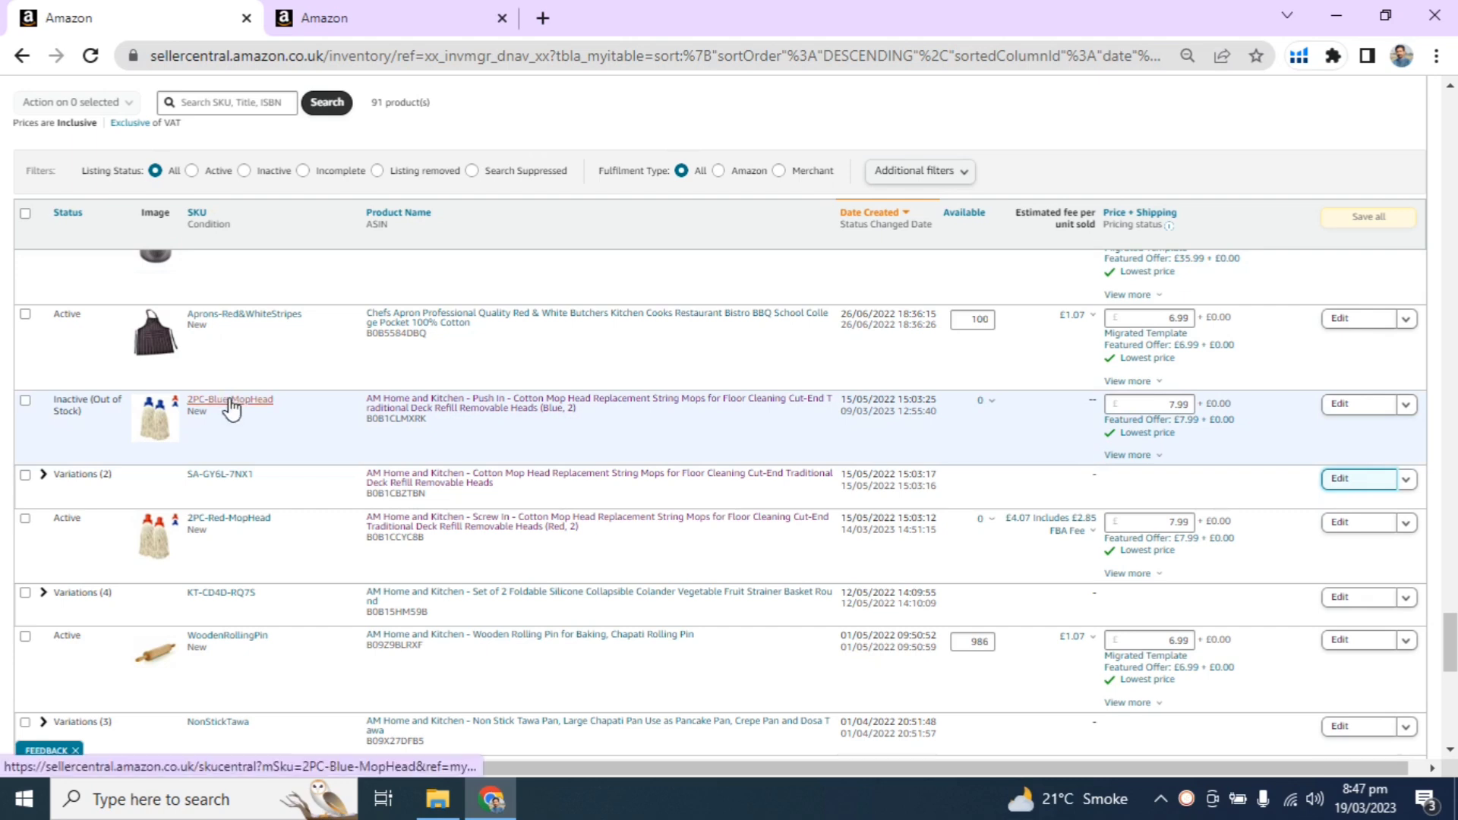
drag(278, 402, 192, 402)
key(ctrl+c)
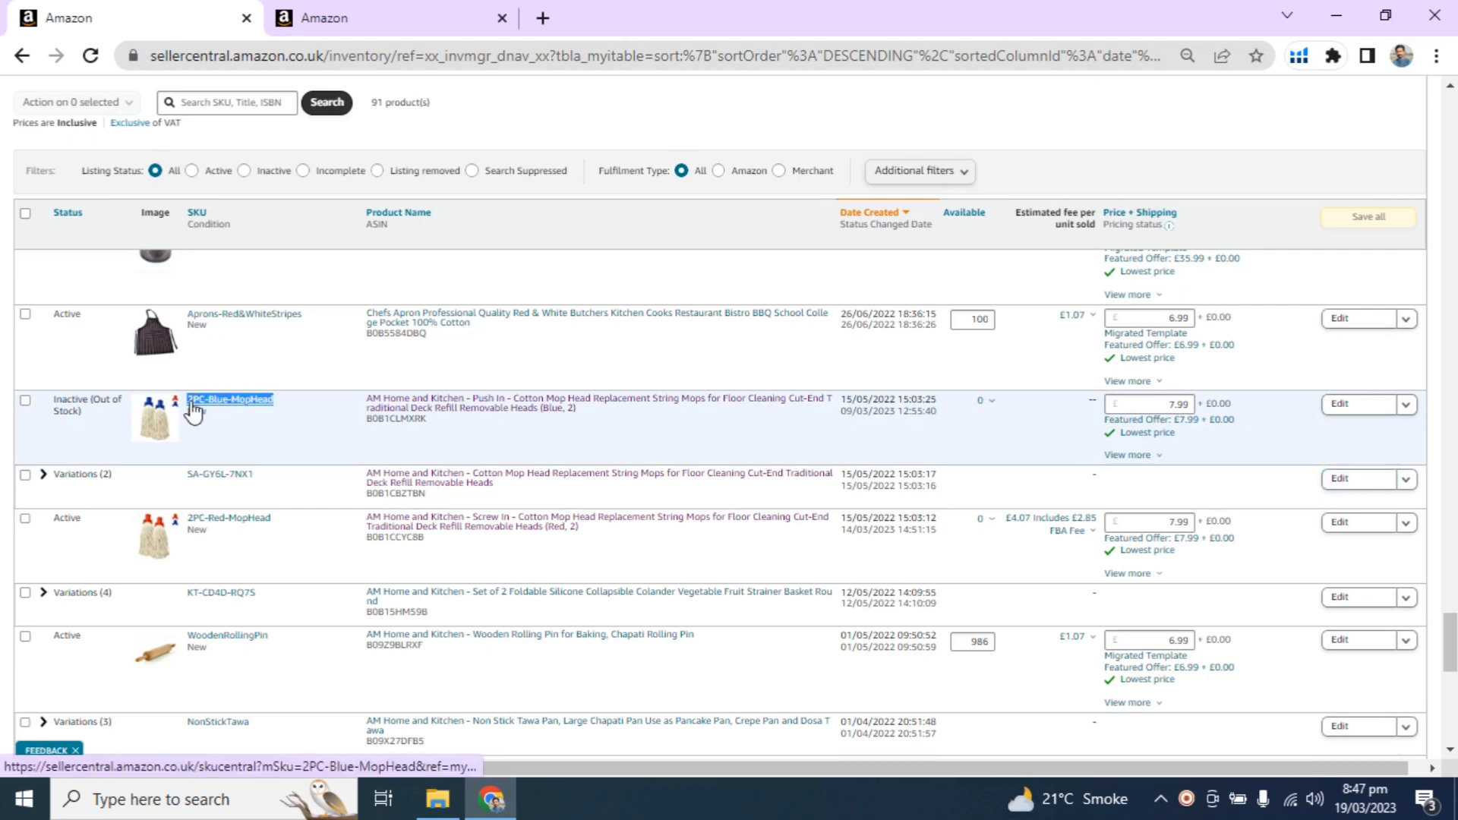
click(400, 6)
click(490, 600)
key(ctrl+v)
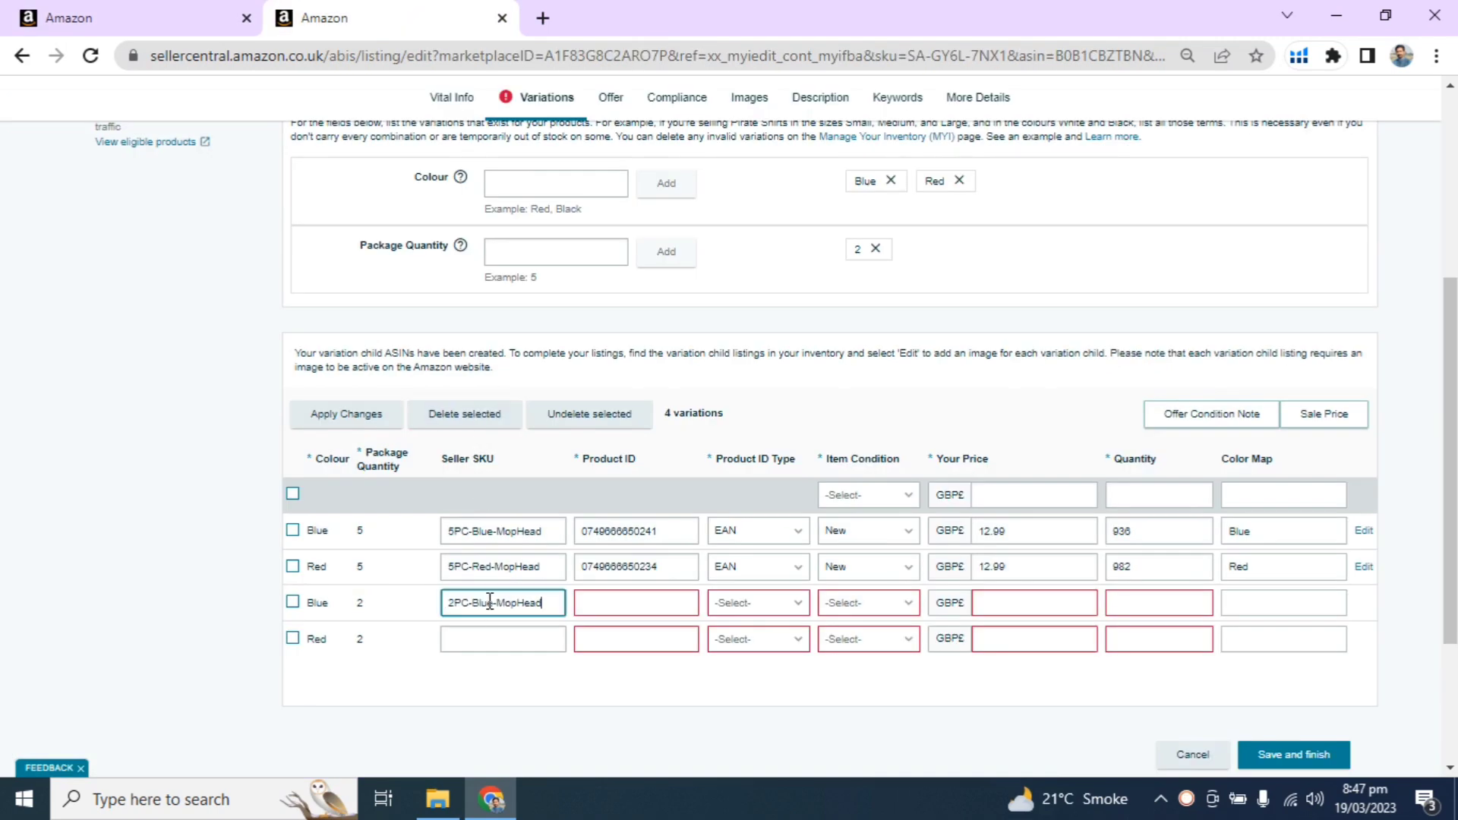
click(257, 634)
drag(602, 567, 668, 565)
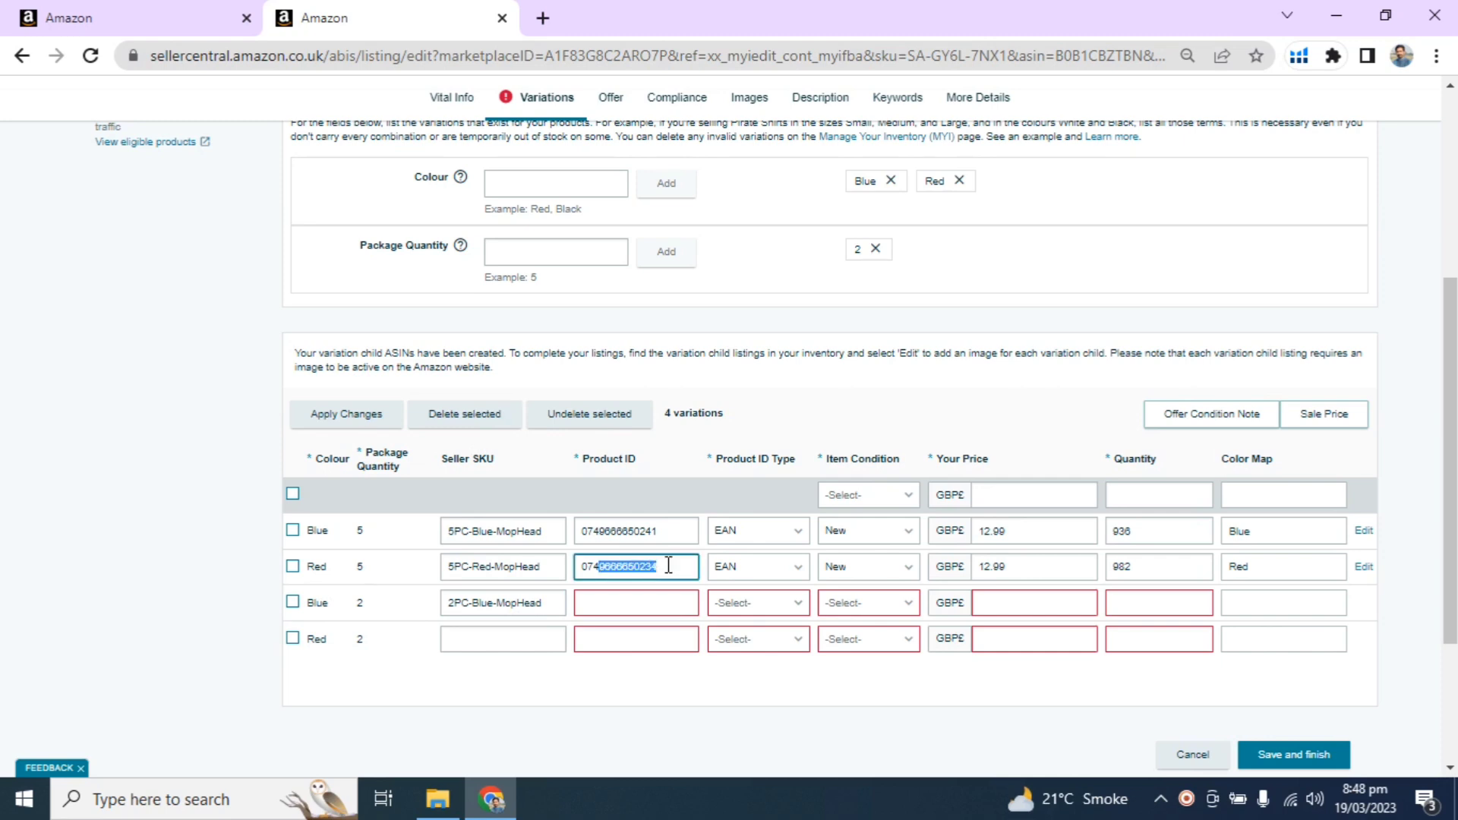
click(754, 607)
click(754, 552)
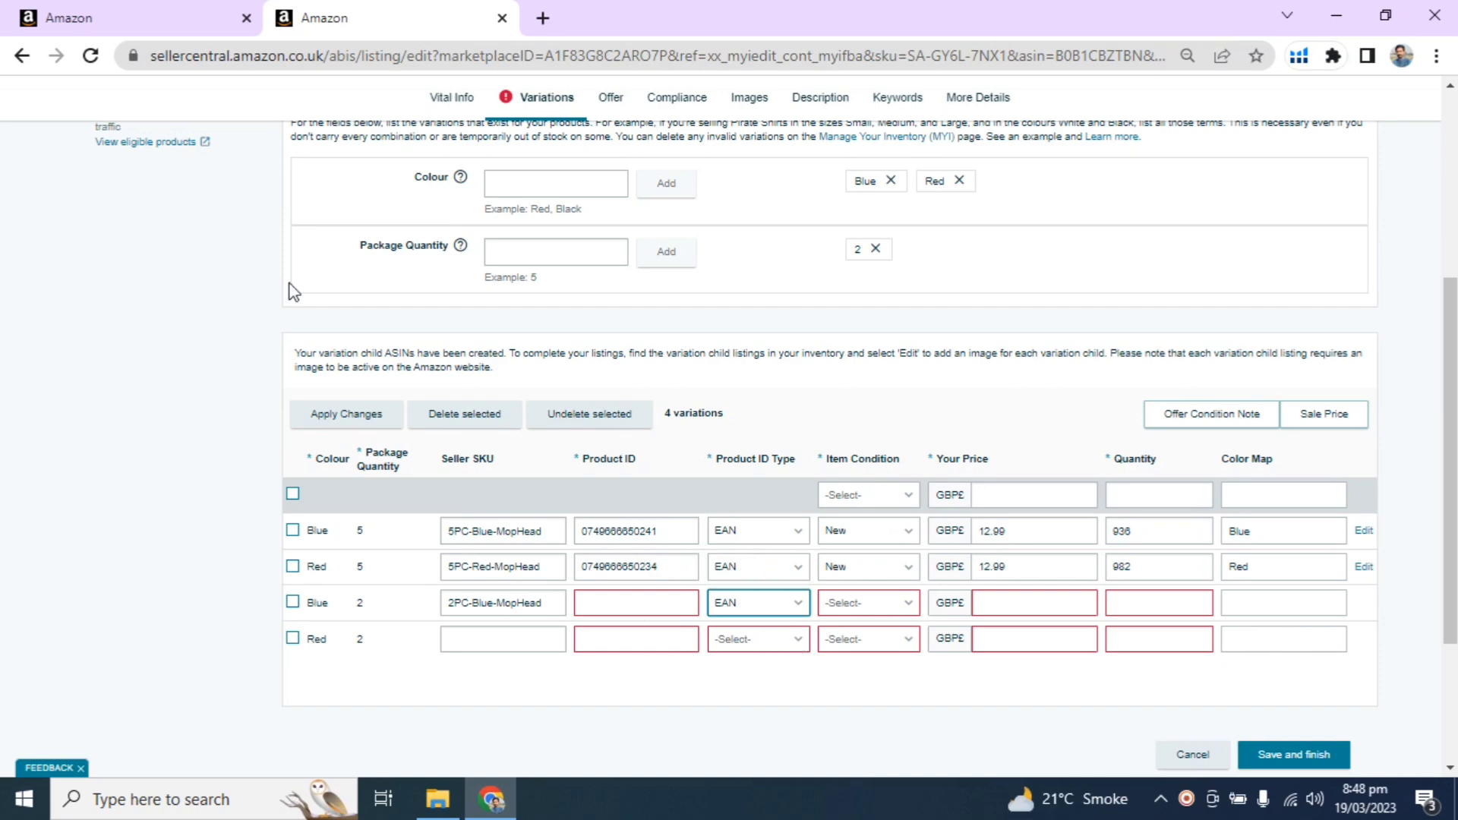
click(133, 15)
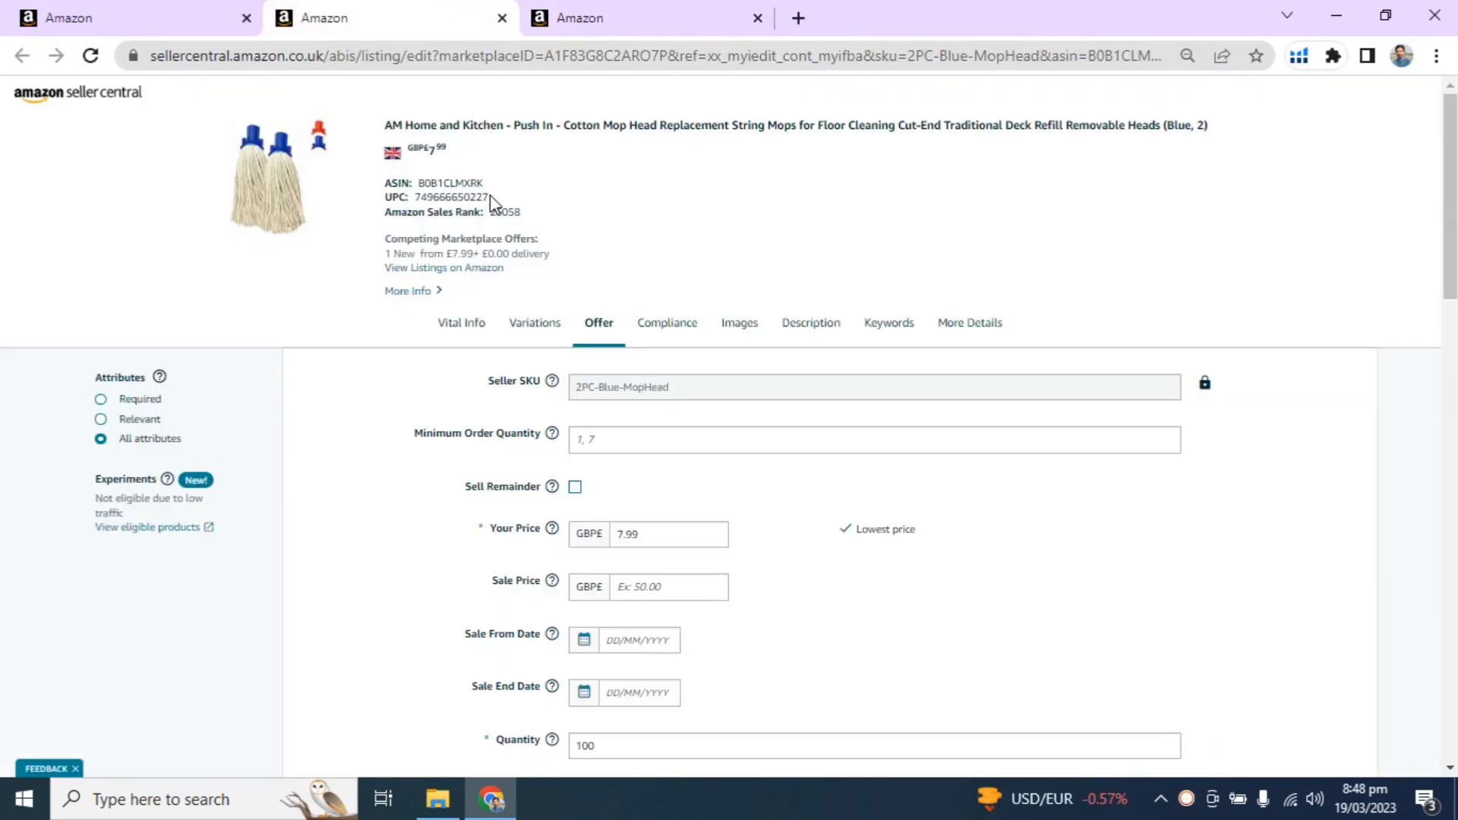
drag(490, 197, 426, 191)
right_click(433, 199)
click(466, 216)
click(640, 11)
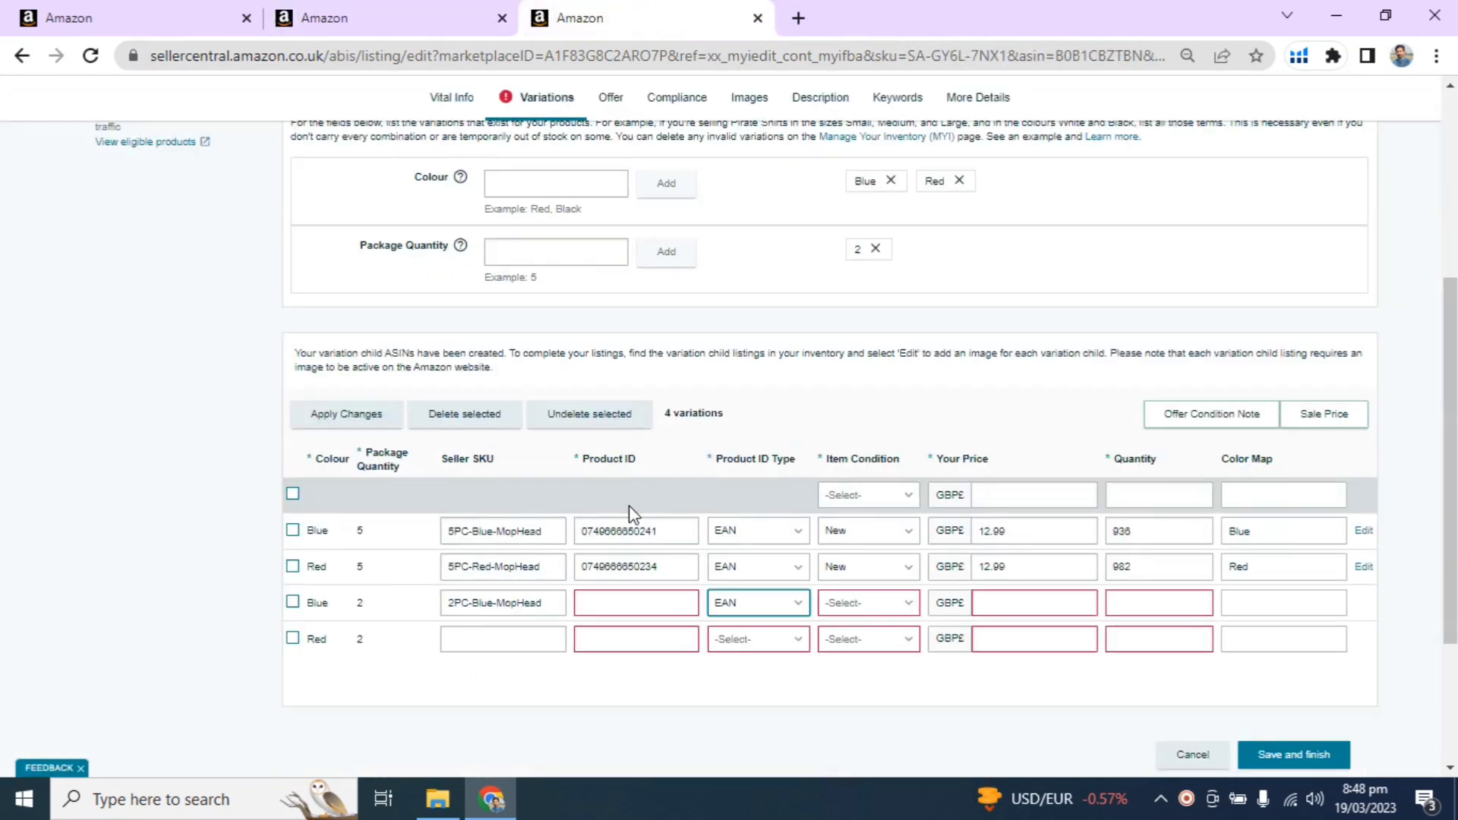
click(599, 612)
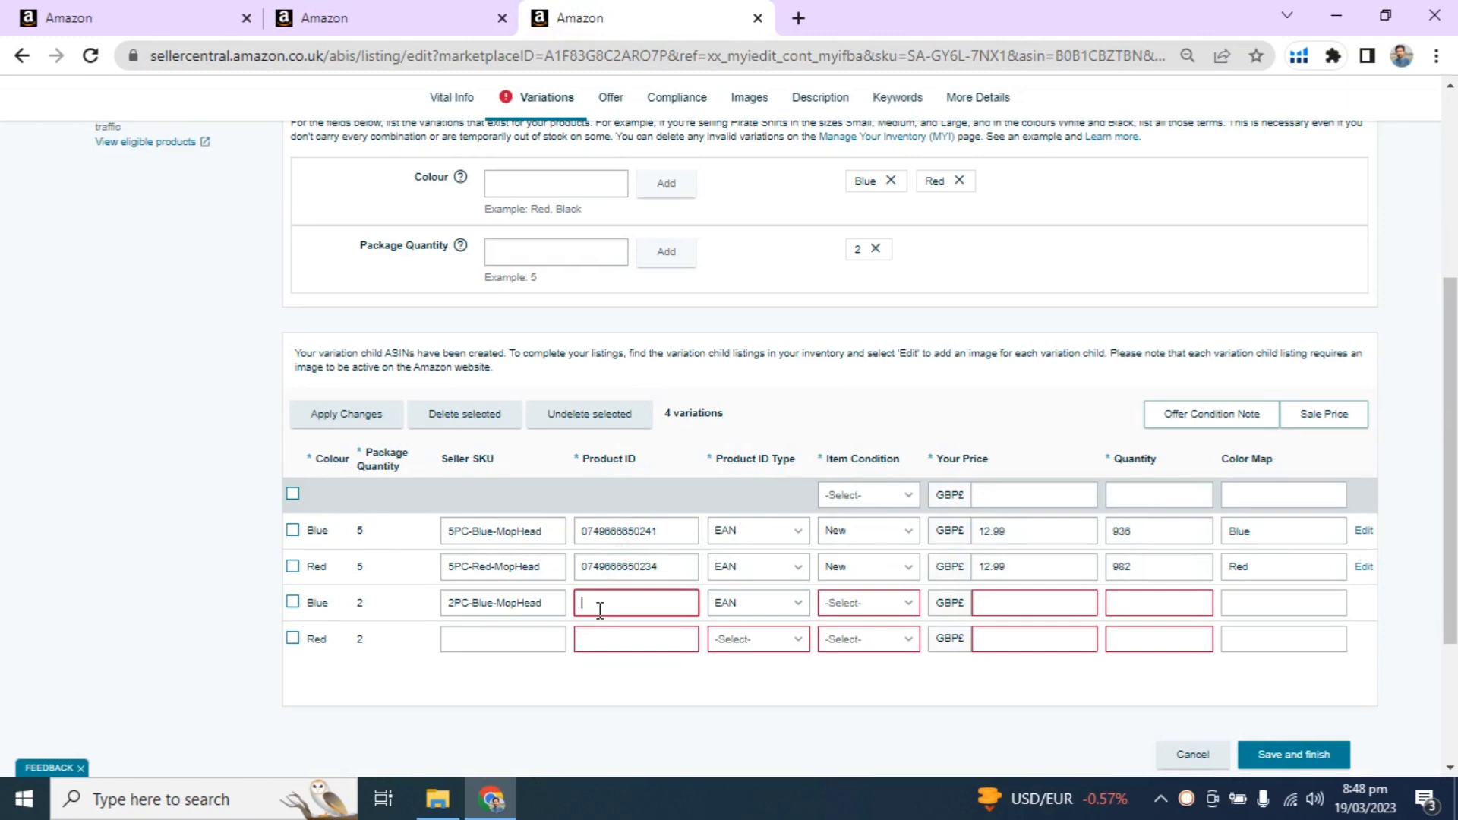
text(0749666650227)
Give the Blue 2-pack row condition New, price 7.99, quantity 1 and colour map Blue
click(870, 604)
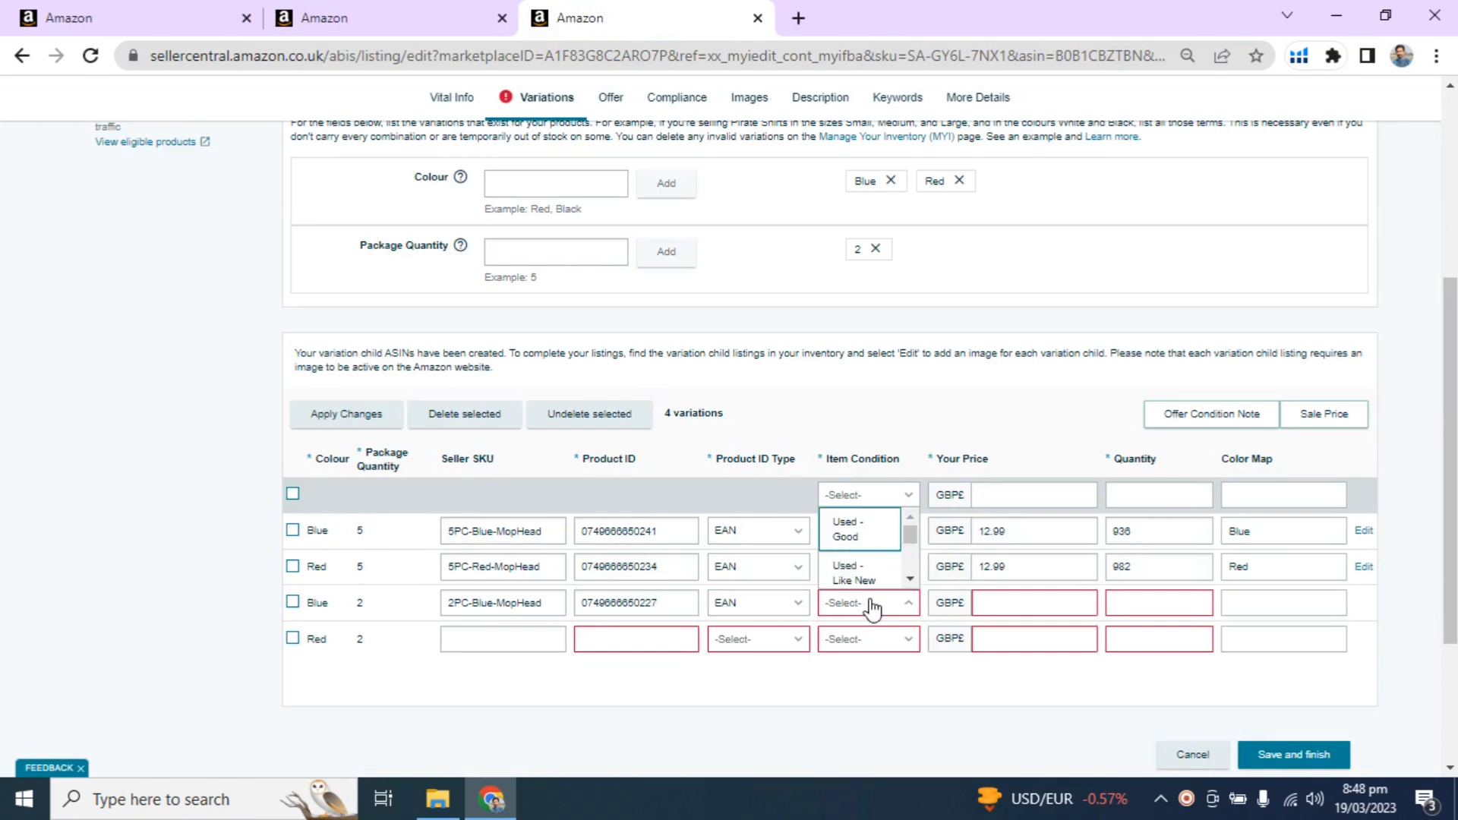
scroll(909, 536, down, 2)
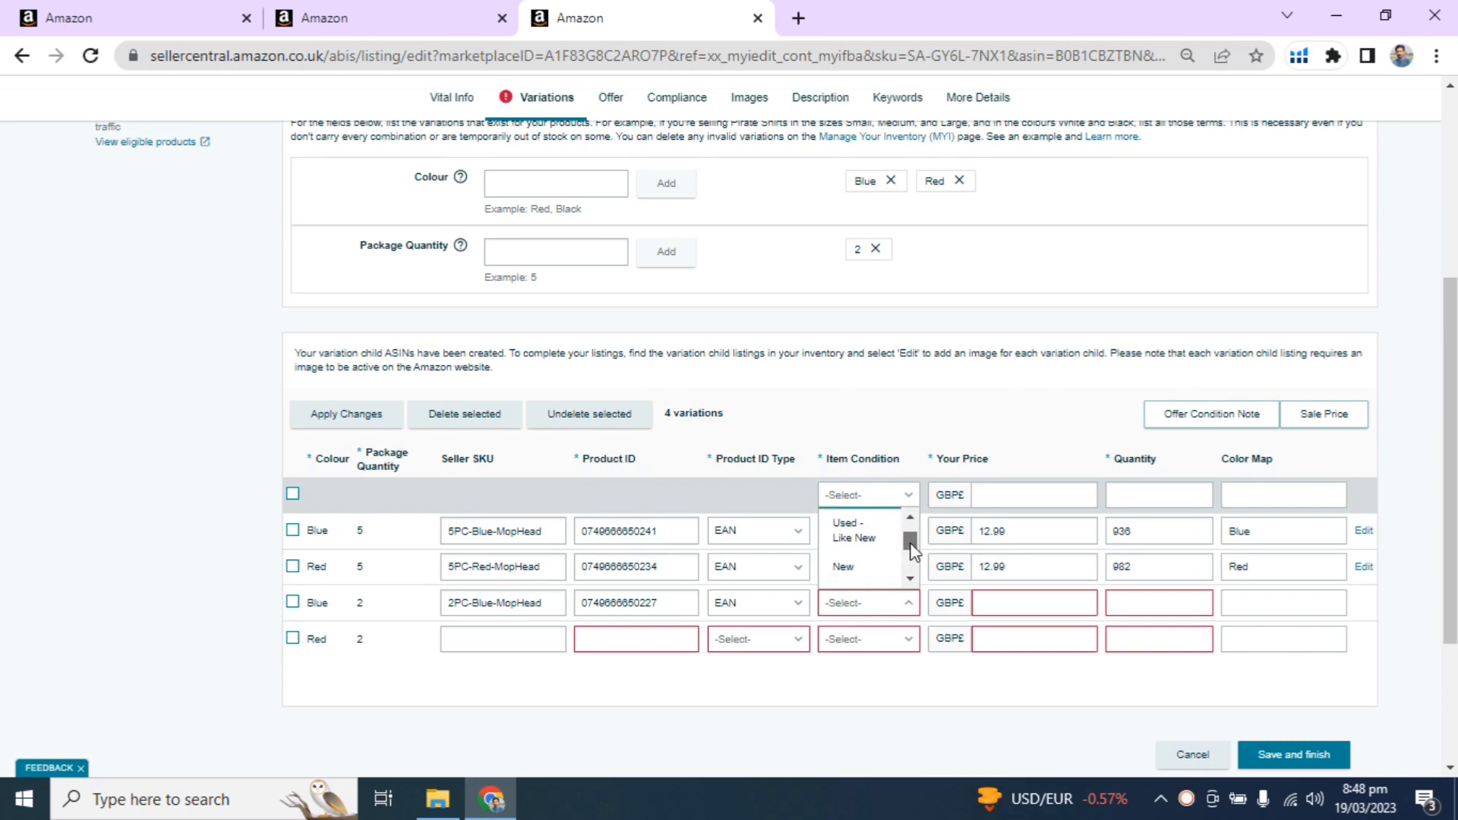
click(866, 568)
click(1033, 604)
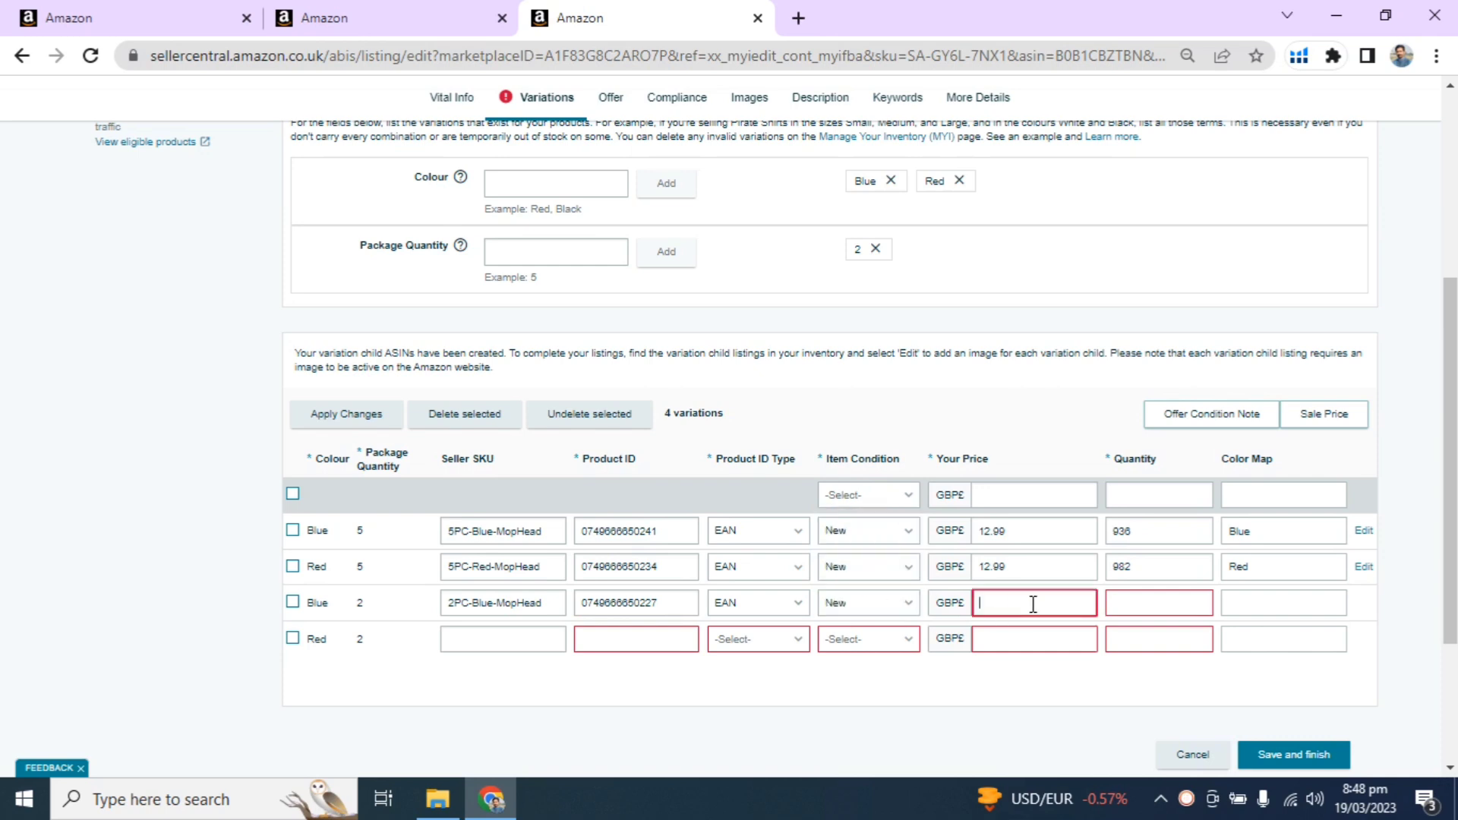
key(Tab)
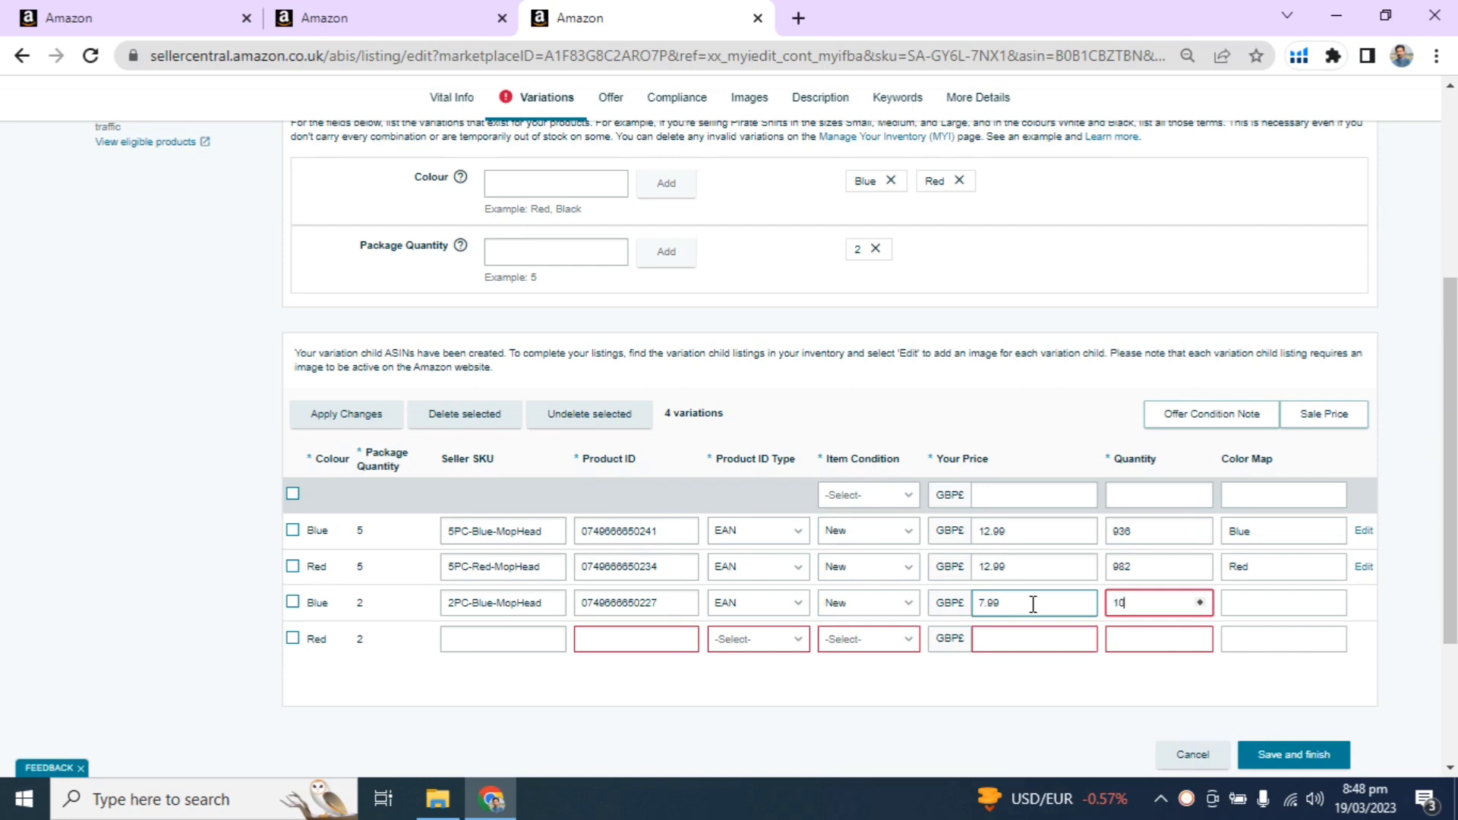
key(Tab)
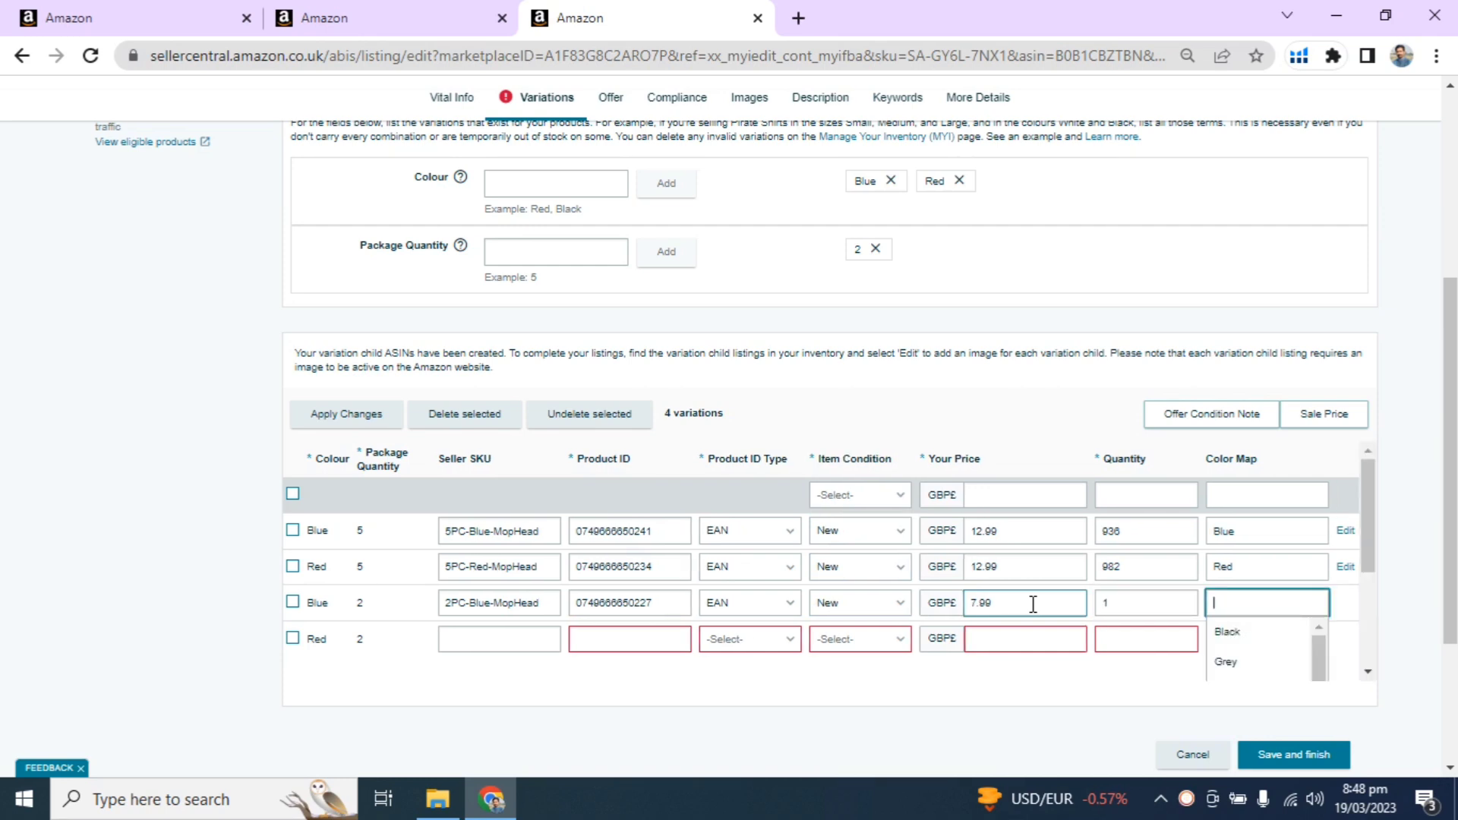
text(Blue)
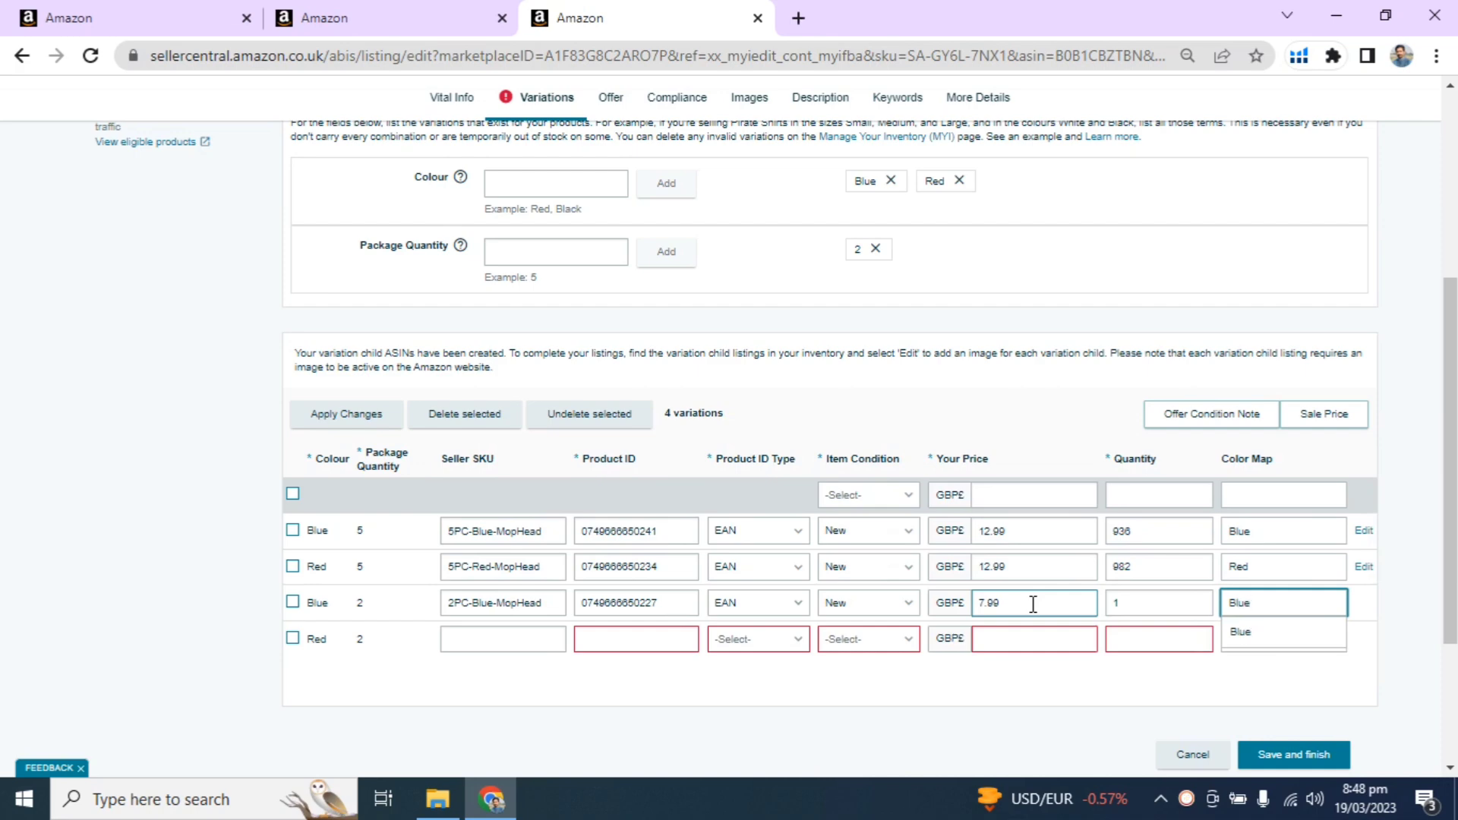
click(1033, 604)
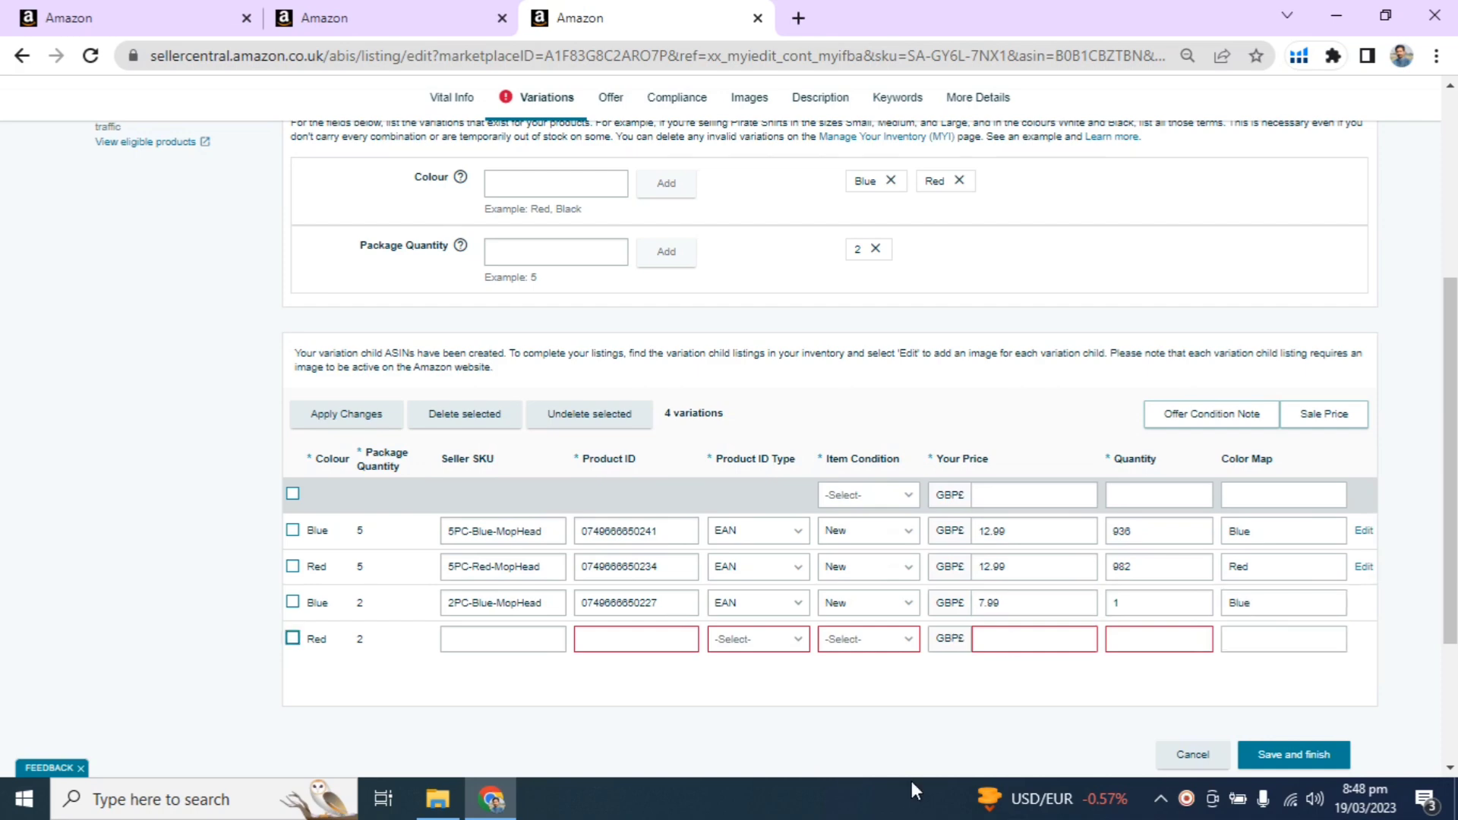
Copy SKU 2PC-Red-MopHead from inventory into the Red 2-pack row's Seller SKU
click(232, 28)
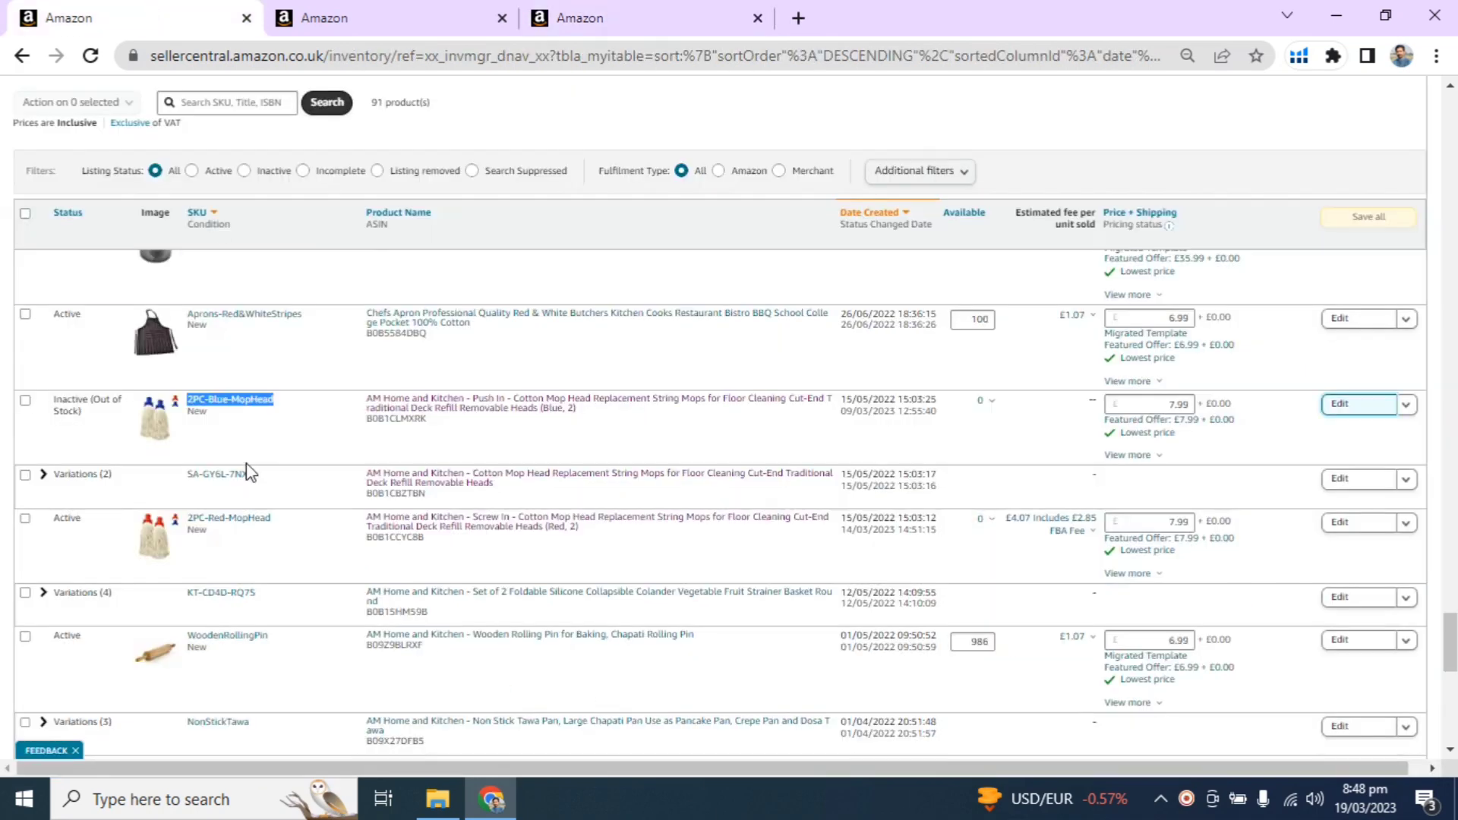
drag(277, 521, 204, 522)
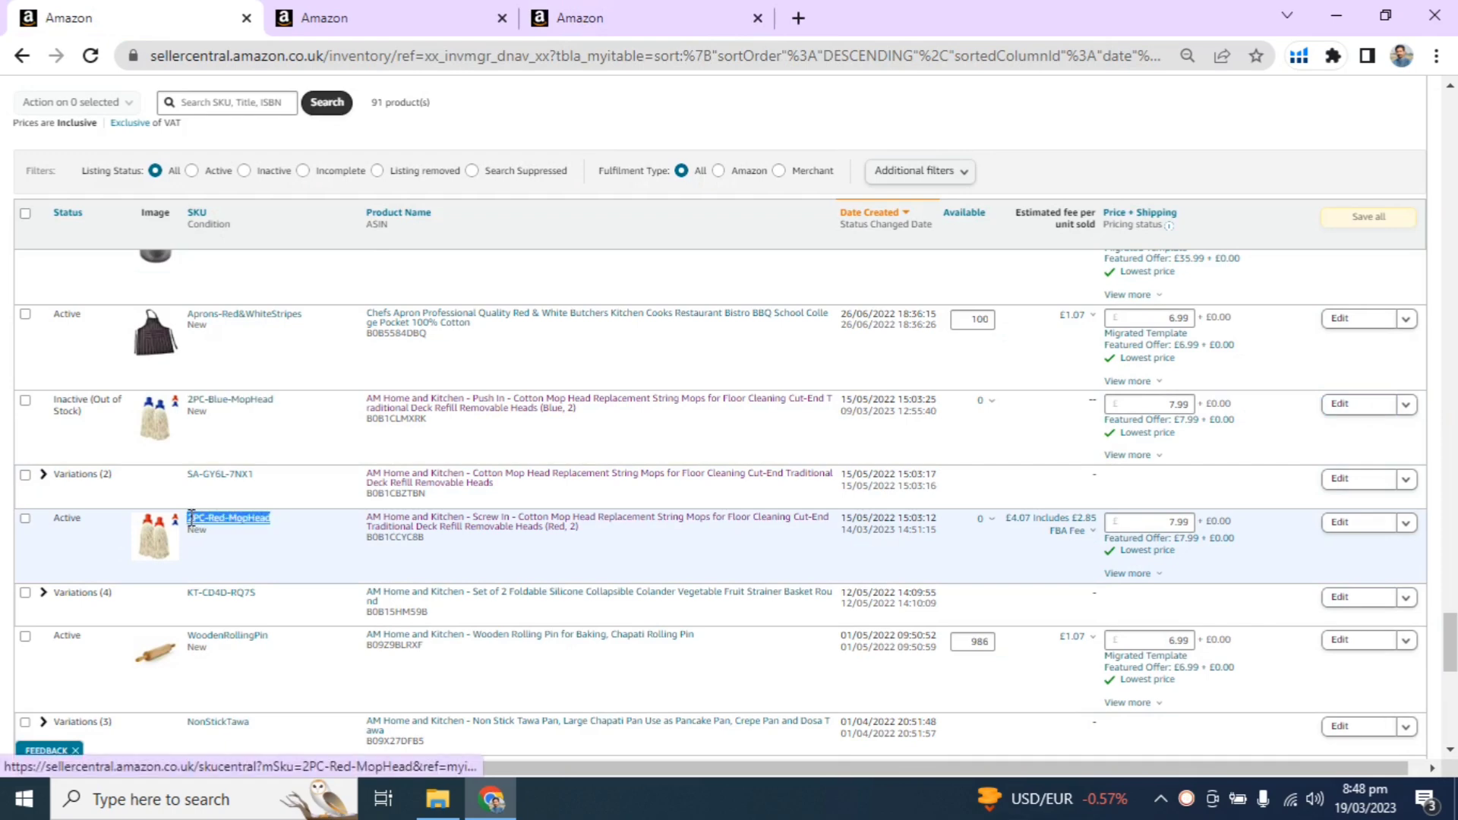
click(471, 18)
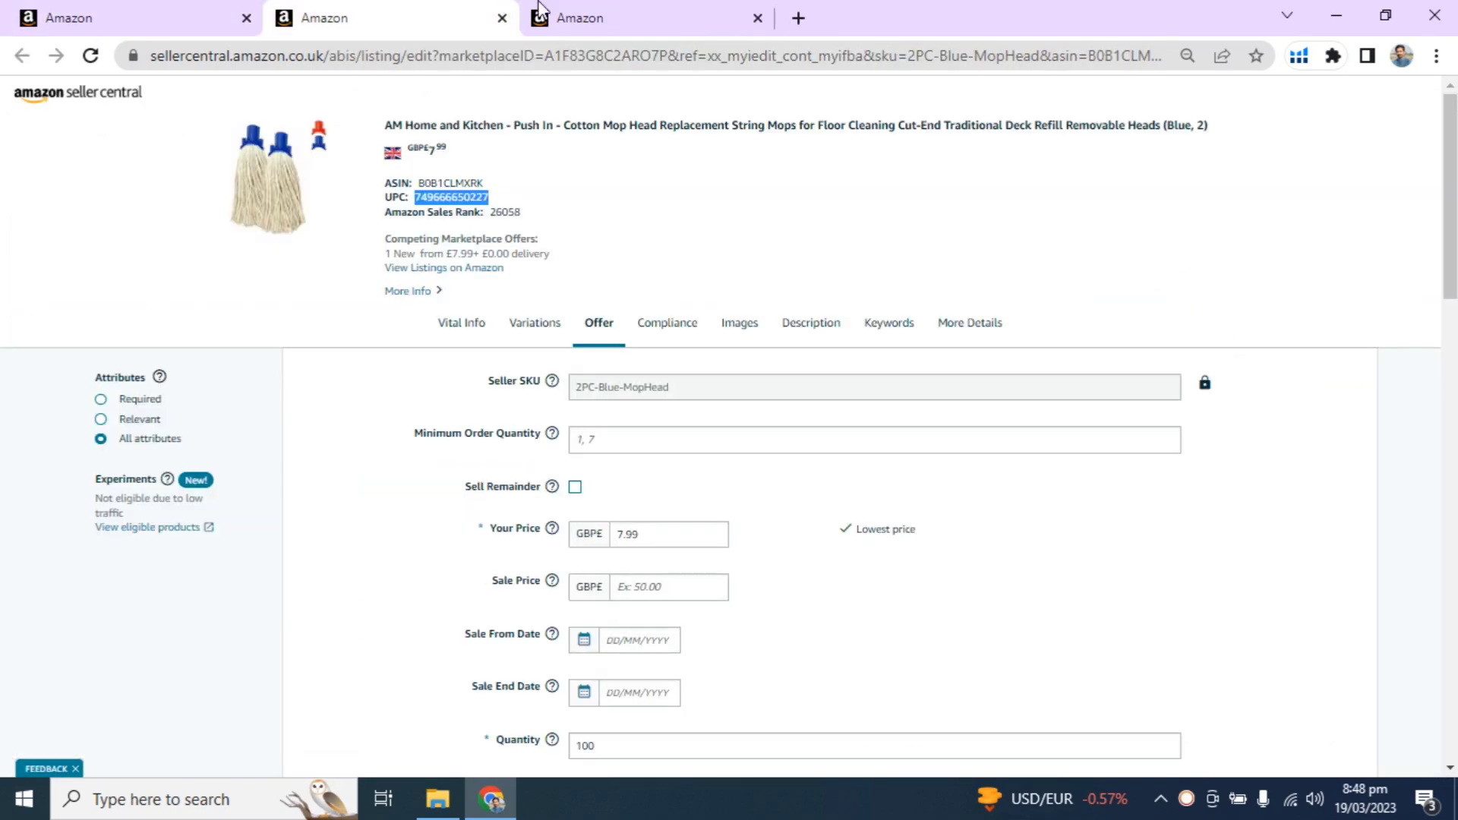
click(539, 11)
click(504, 645)
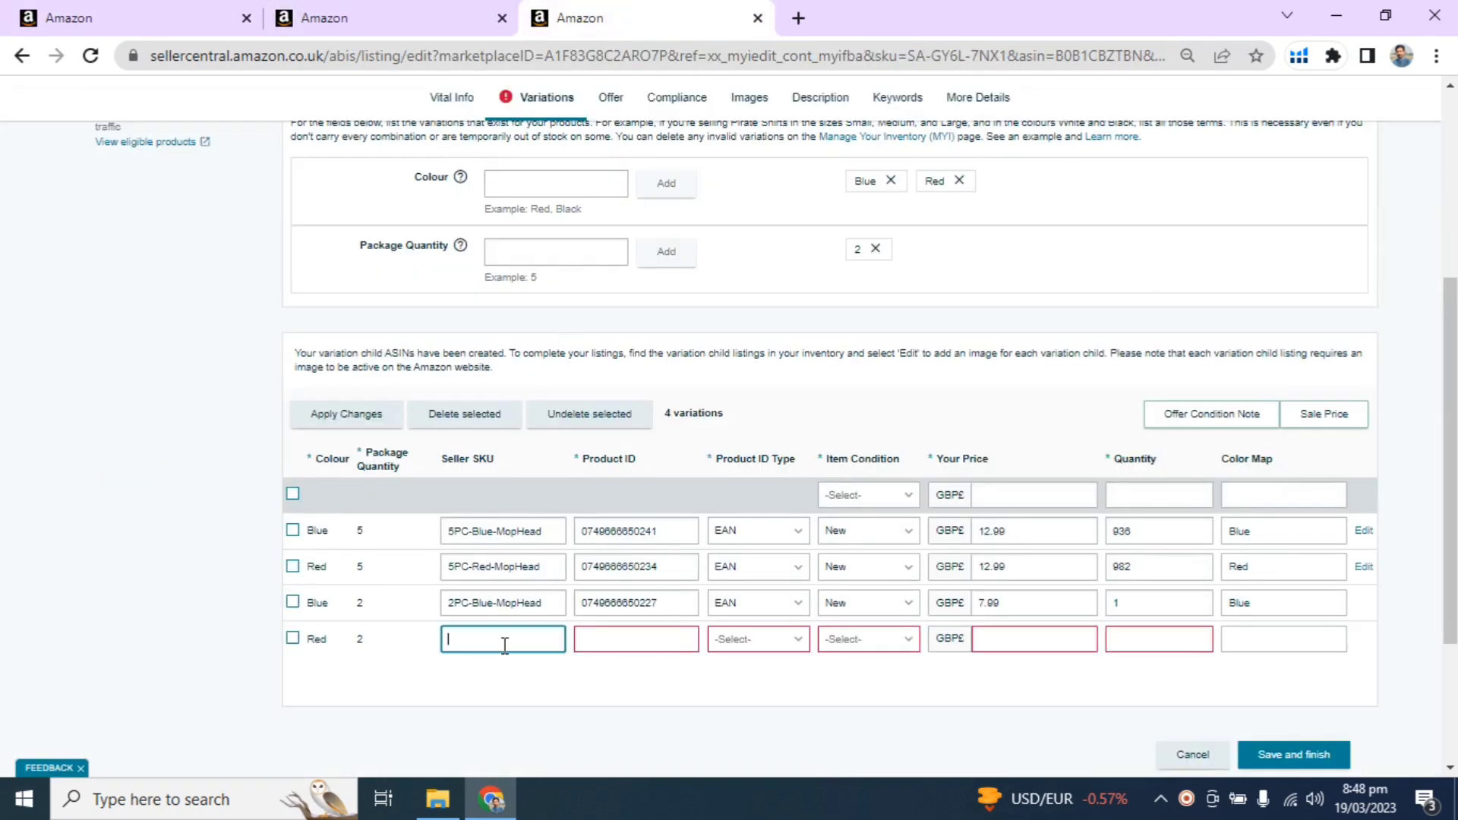
text(2PC-Red-MopHead)
Fill in the Red 2-pack row's quantity 1 and colour map Red
click(252, 11)
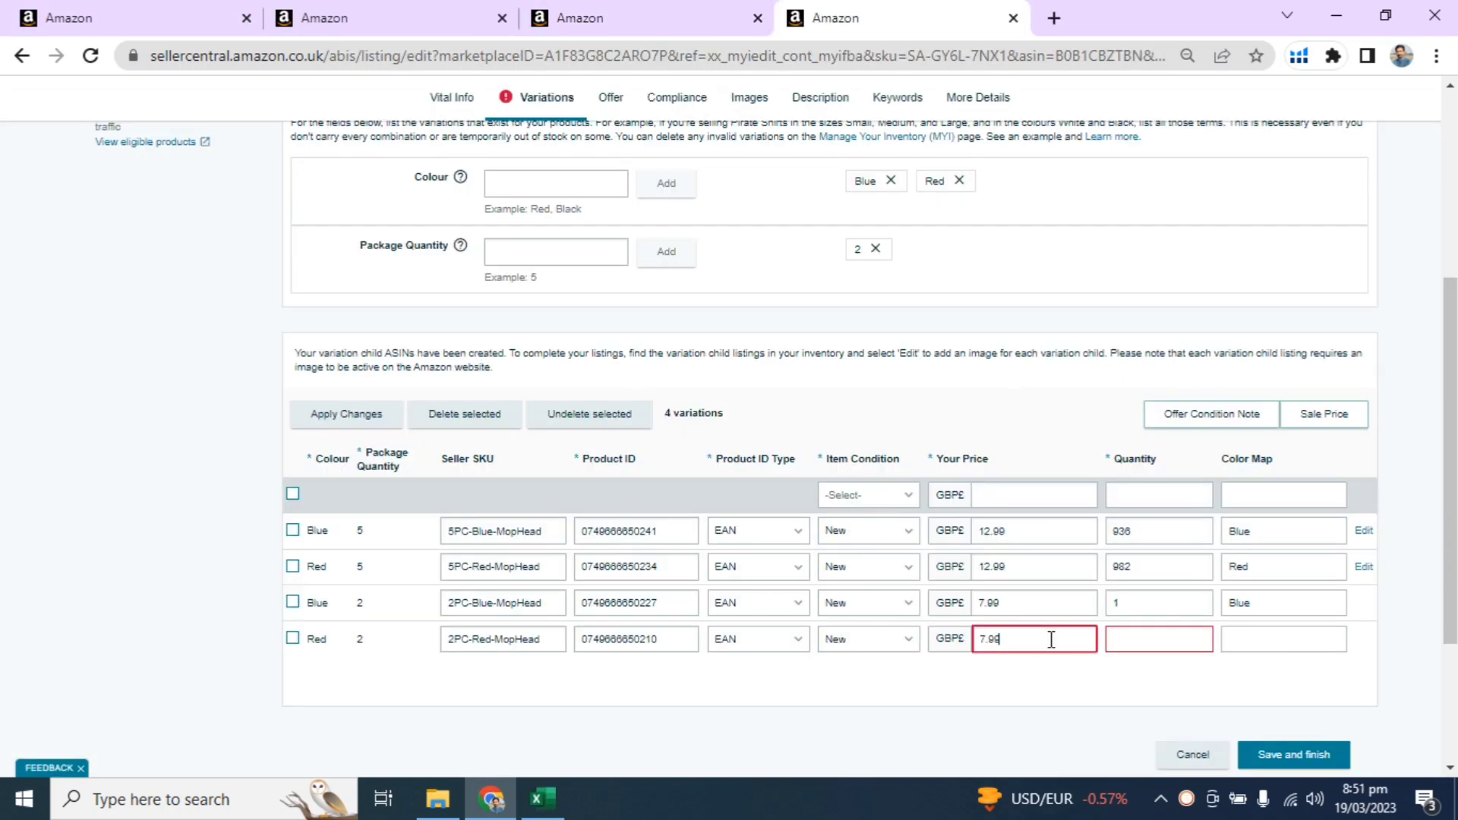
click(1170, 636)
click(1172, 636)
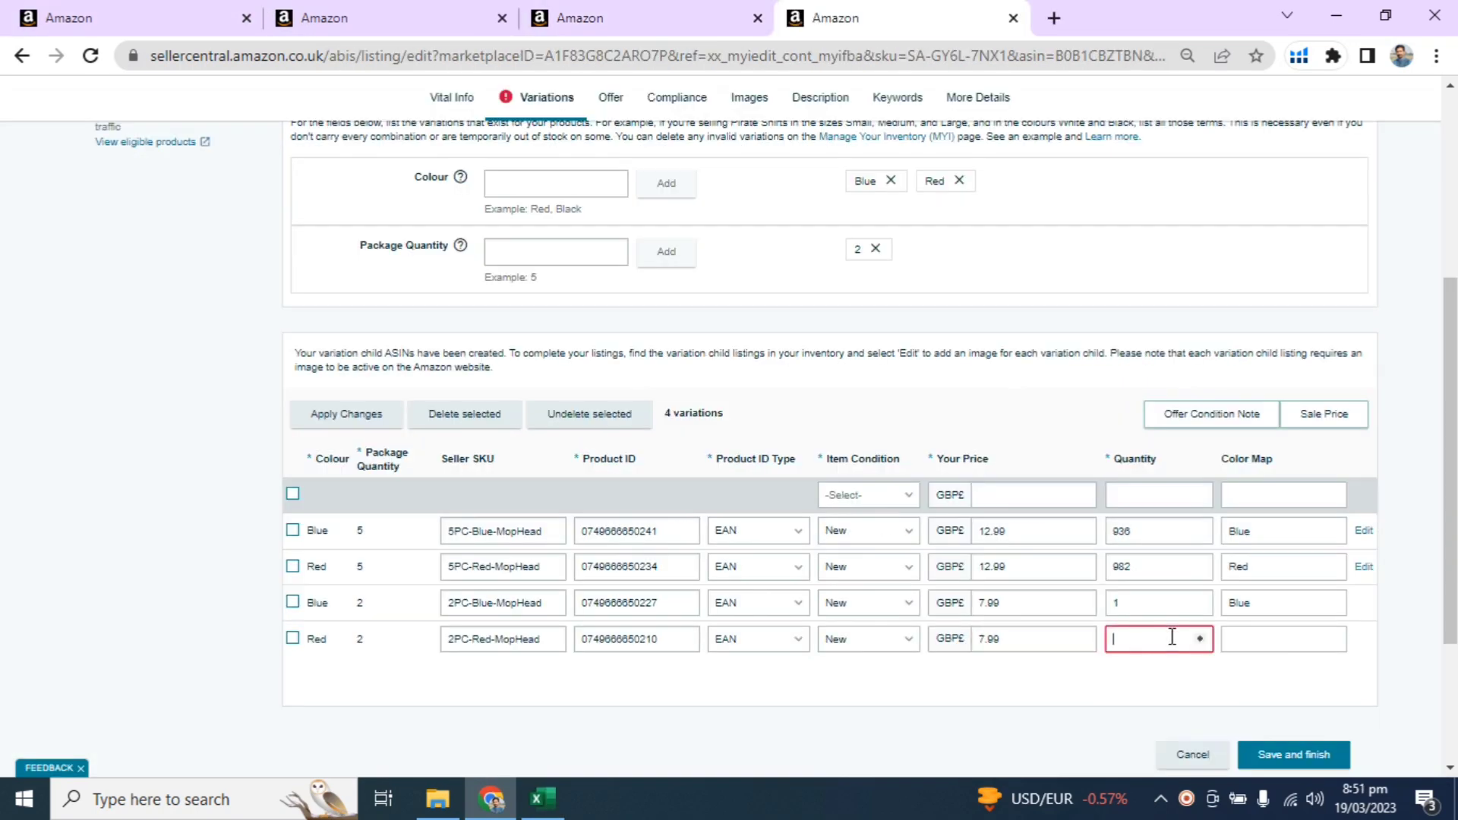
key(Tab)
text(Red)
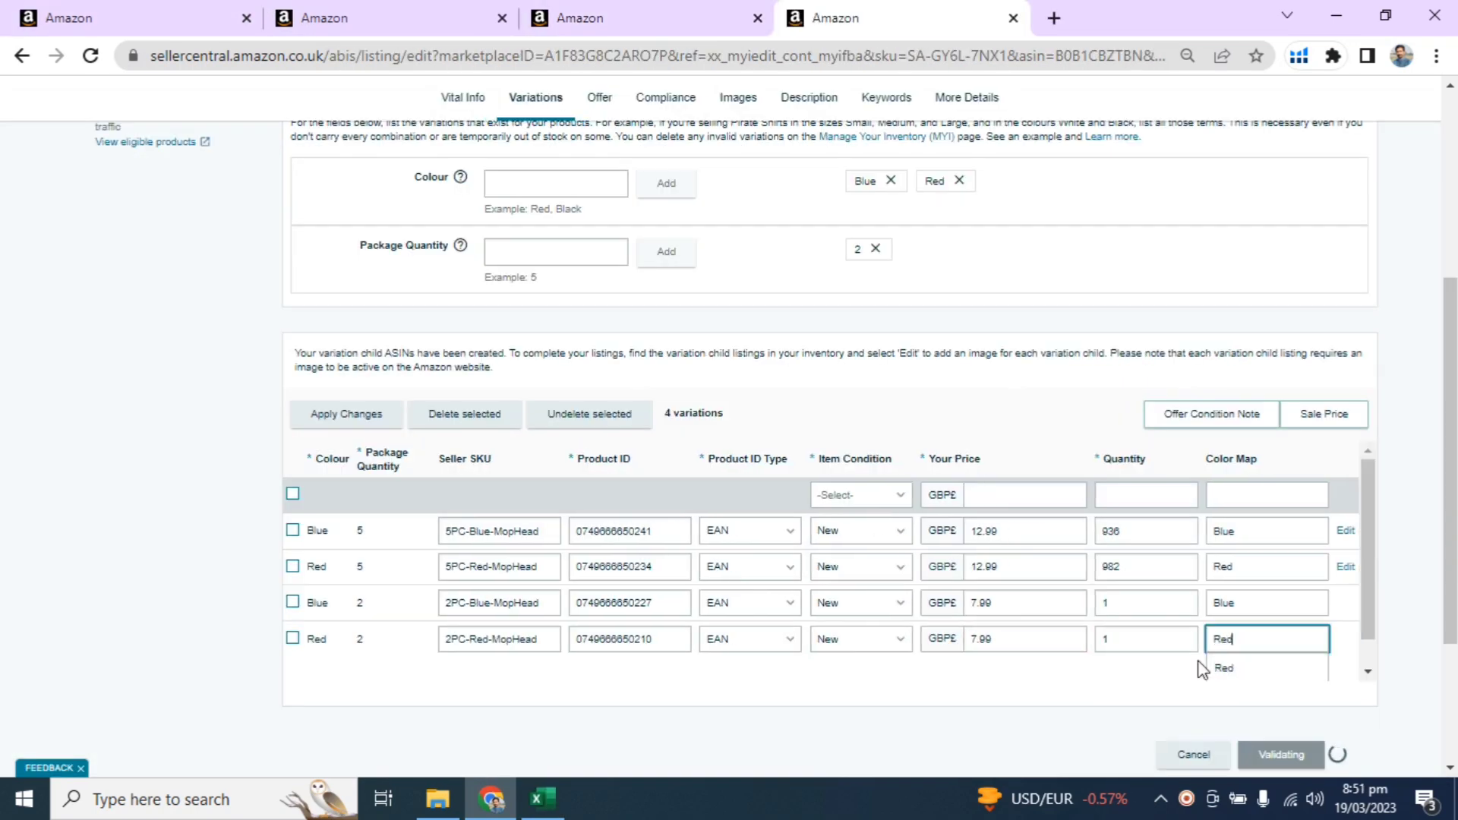
click(1091, 705)
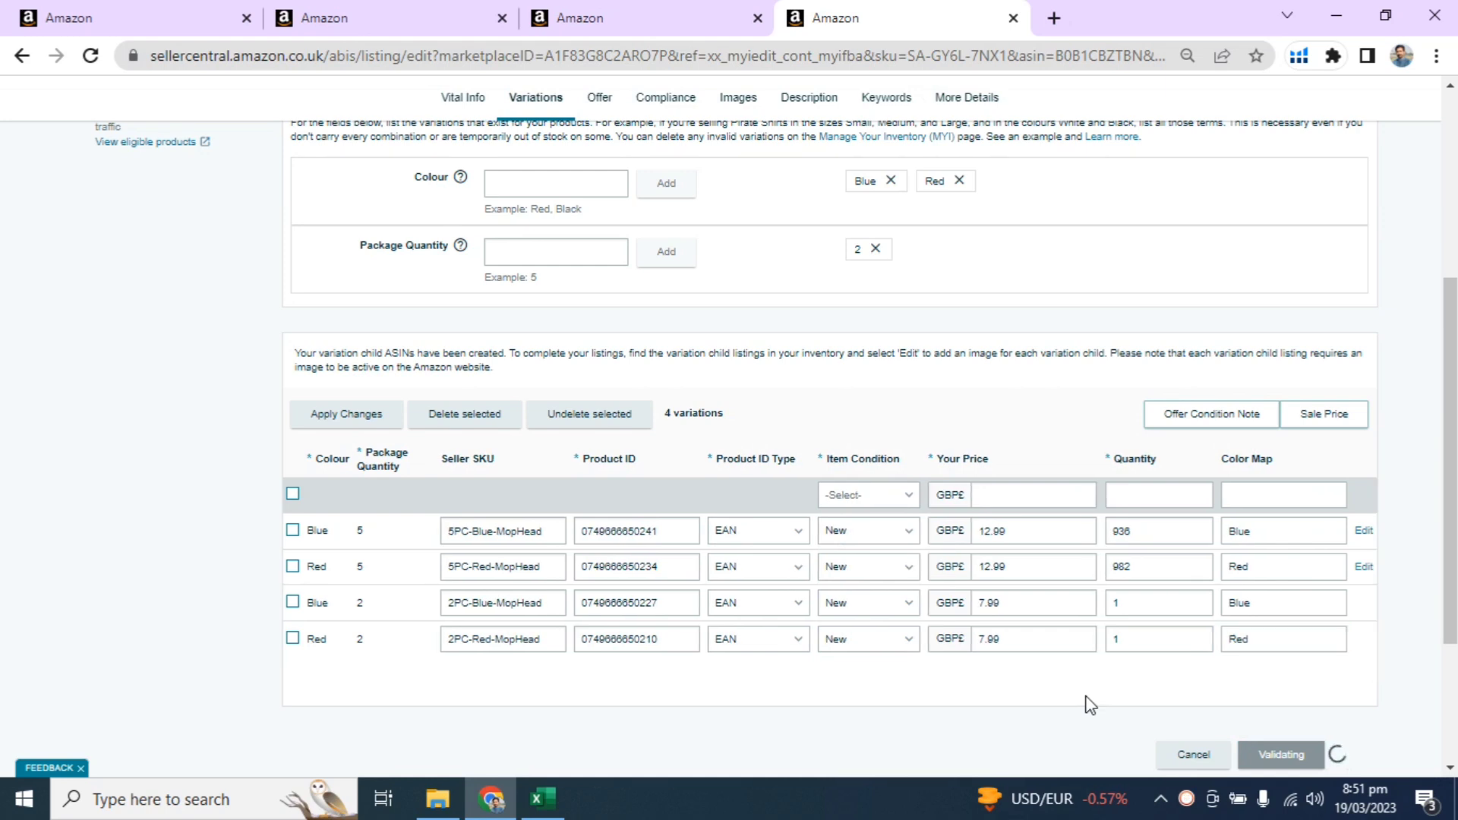
Save and finish the four mop head variations
click(1224, 613)
click(1242, 673)
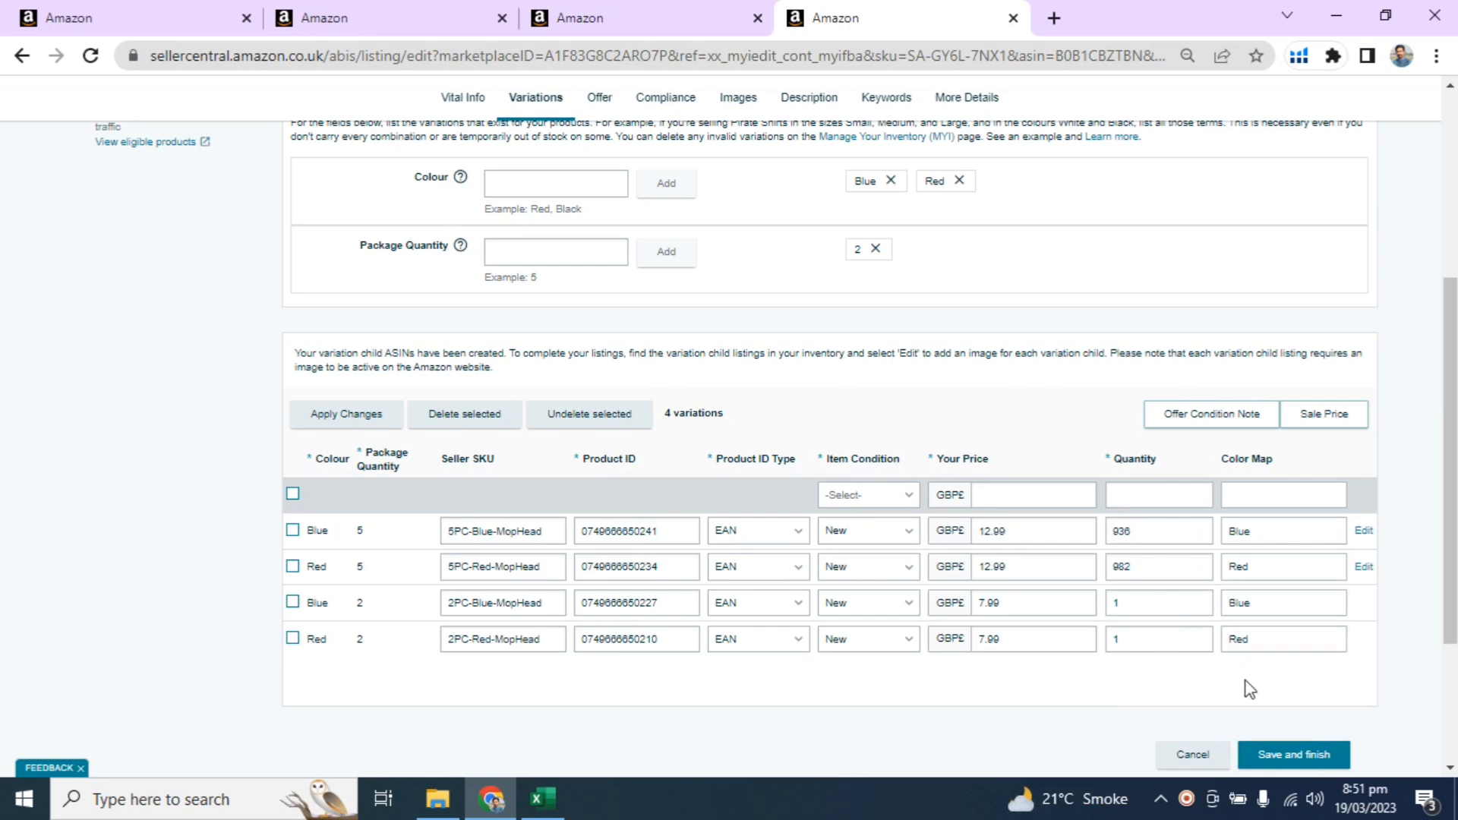
click(1300, 758)
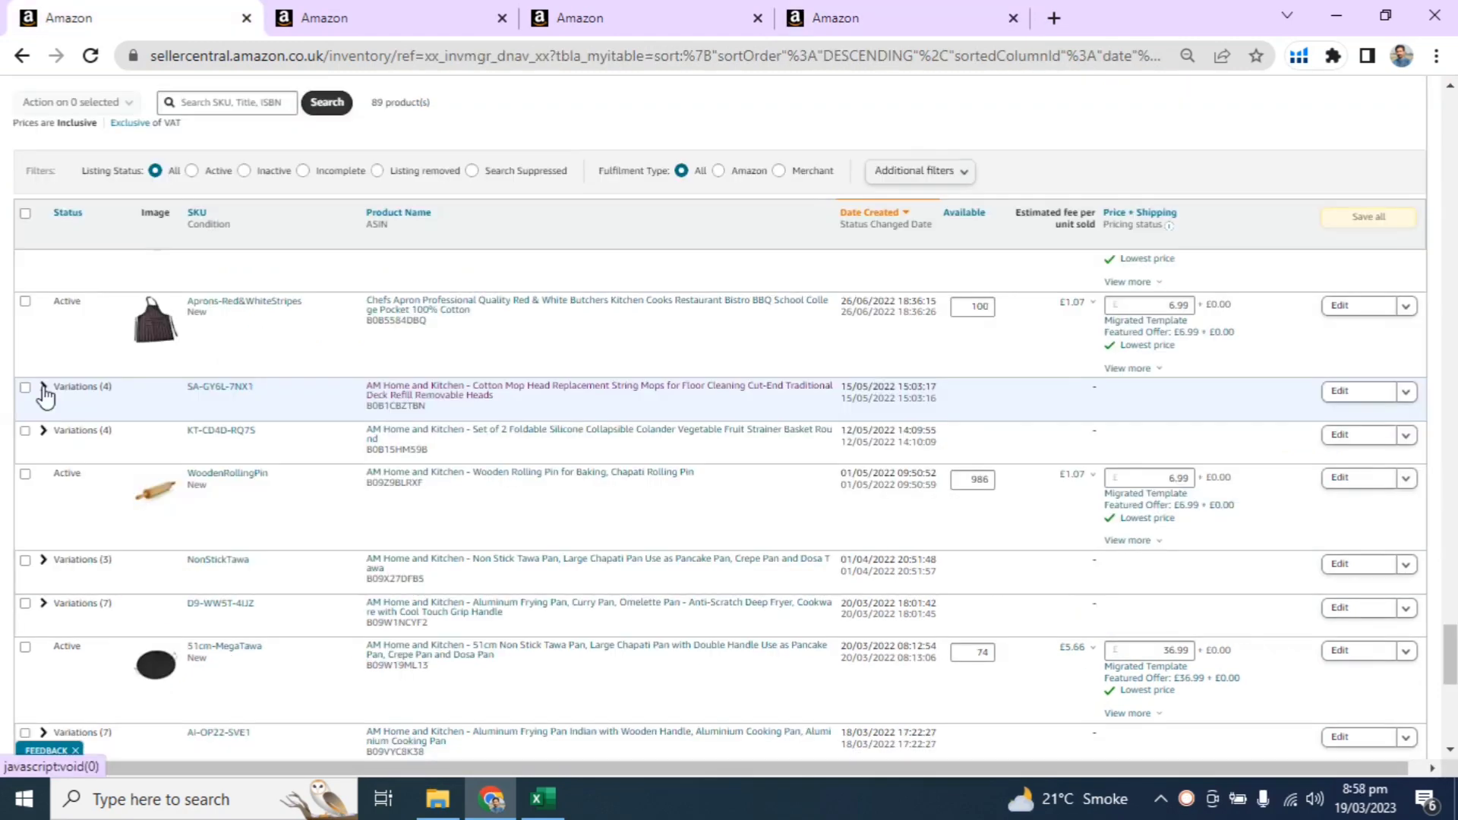
Expand the mop head's Variations (4) in inventory and open its product page in a new tab
click(44, 387)
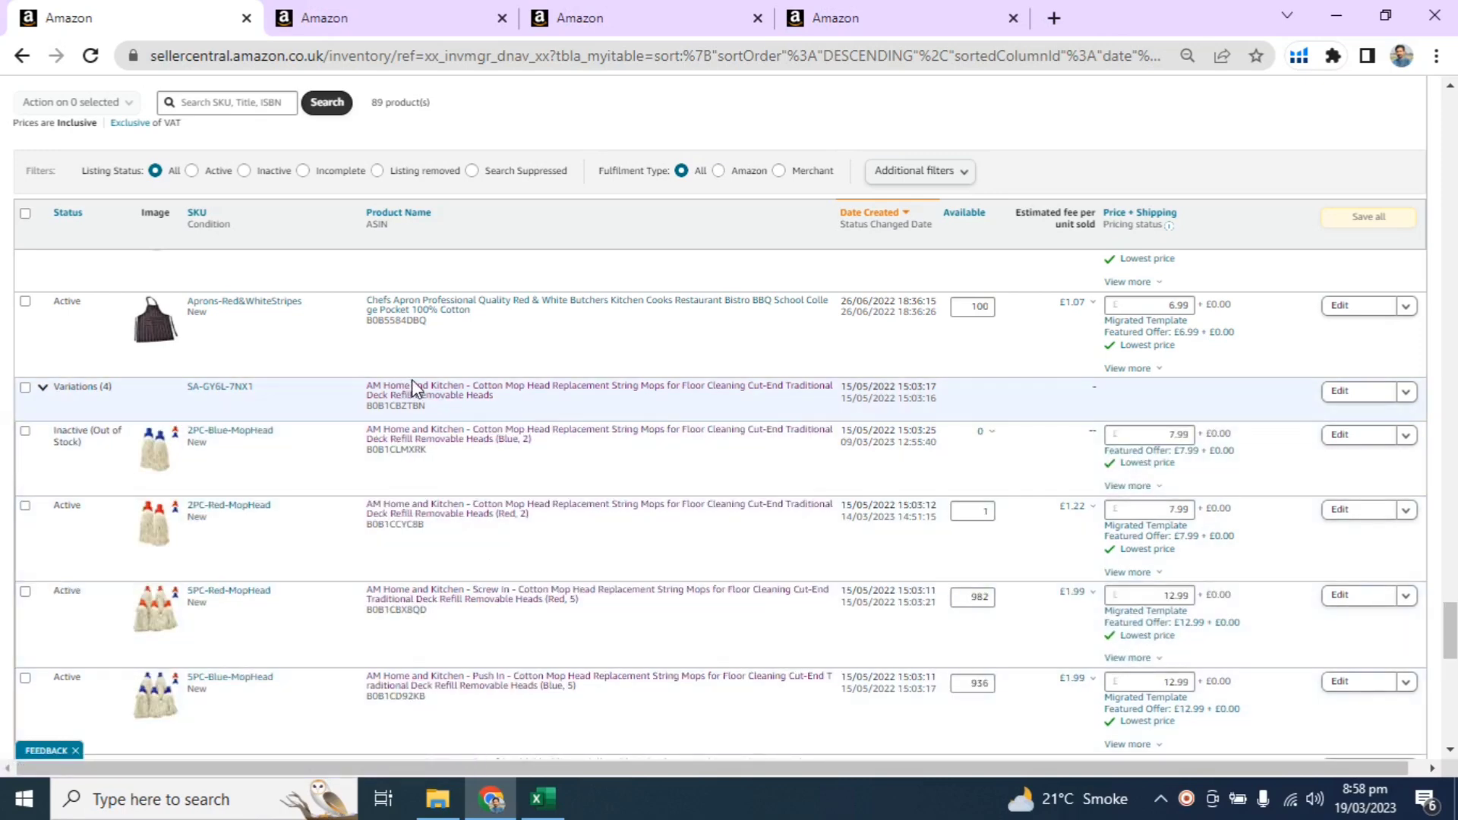
right_click(417, 392)
click(486, 397)
key(ctrl+Tab)
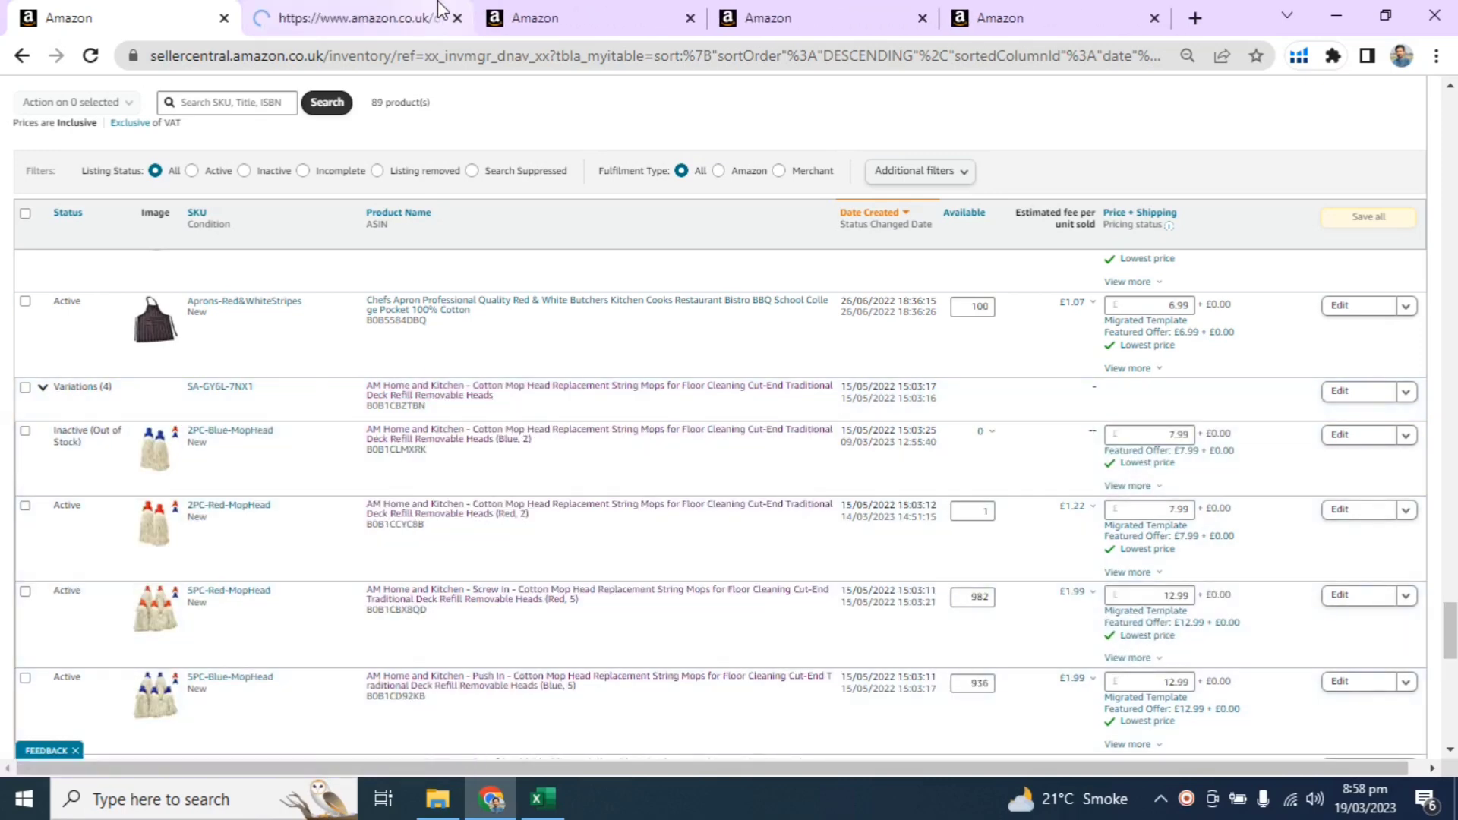